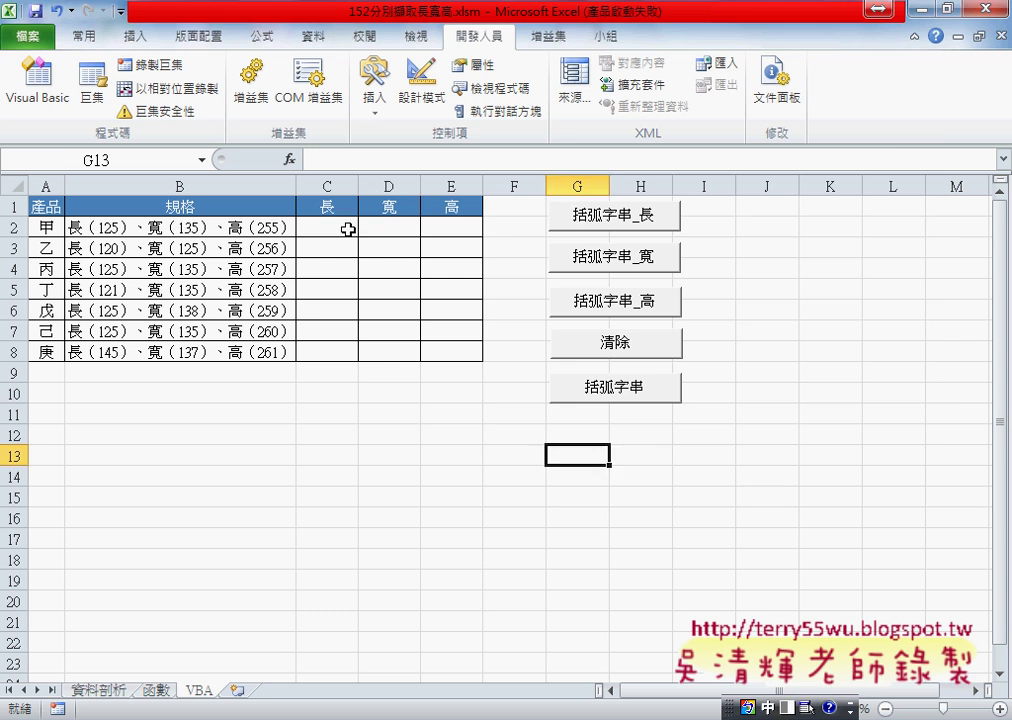
# Browse Insert Function for C2 without inserting, then clear column C's extracted values
pyautogui.click(345, 229)
pyautogui.click(289, 159)
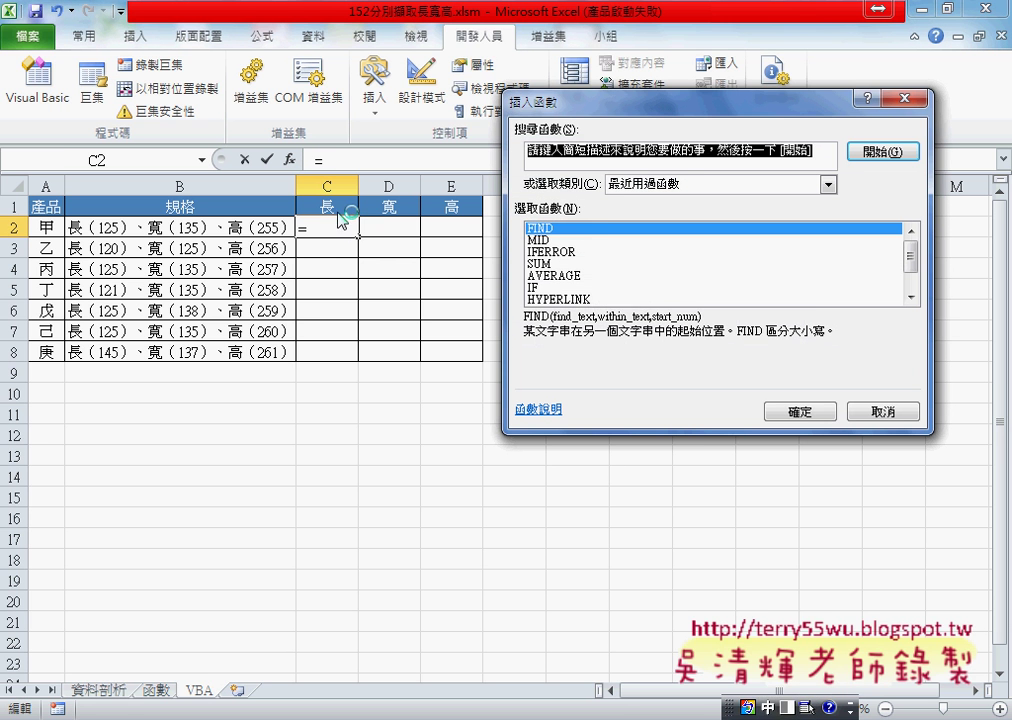
pyautogui.click(696, 185)
pyautogui.scroll(-1, 836, 272)
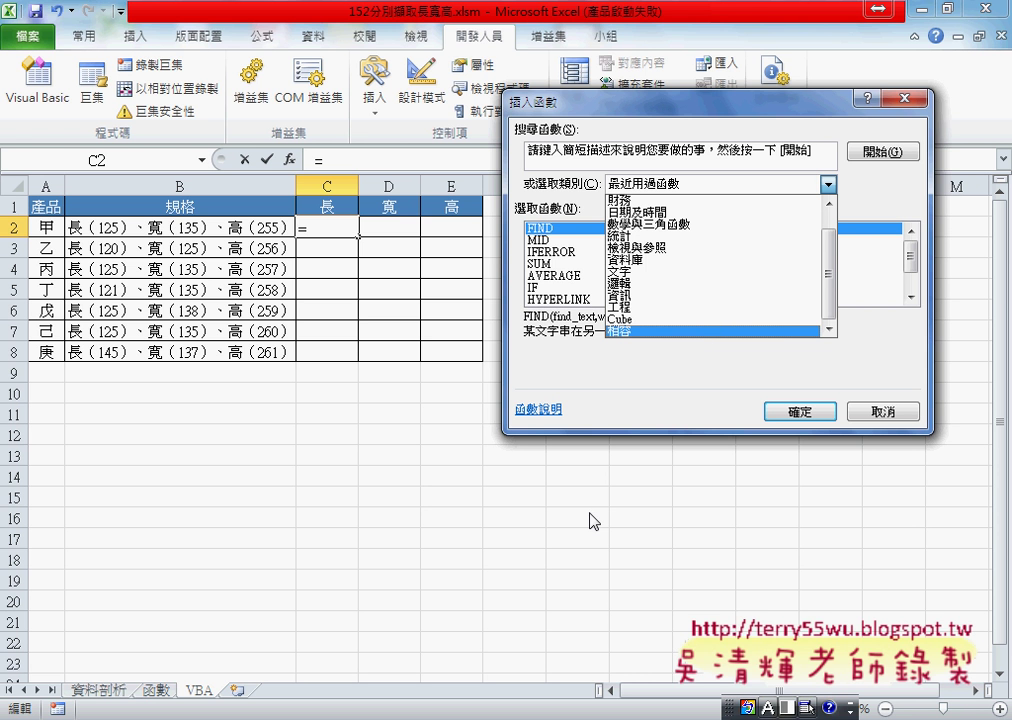
pyautogui.click(858, 409)
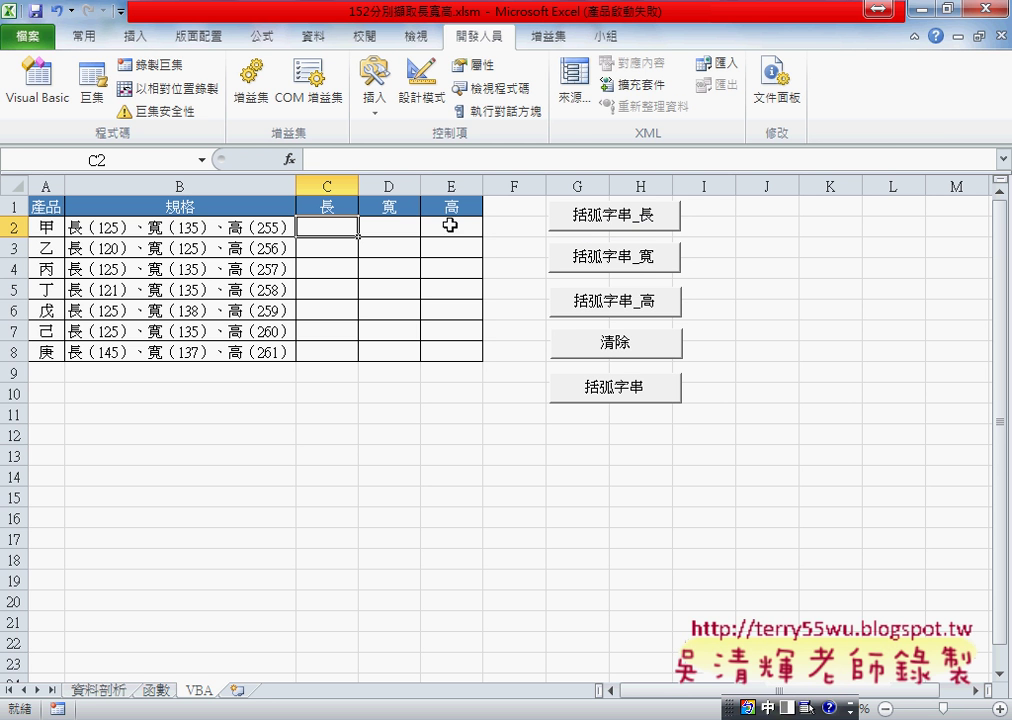
pyautogui.click(289, 160)
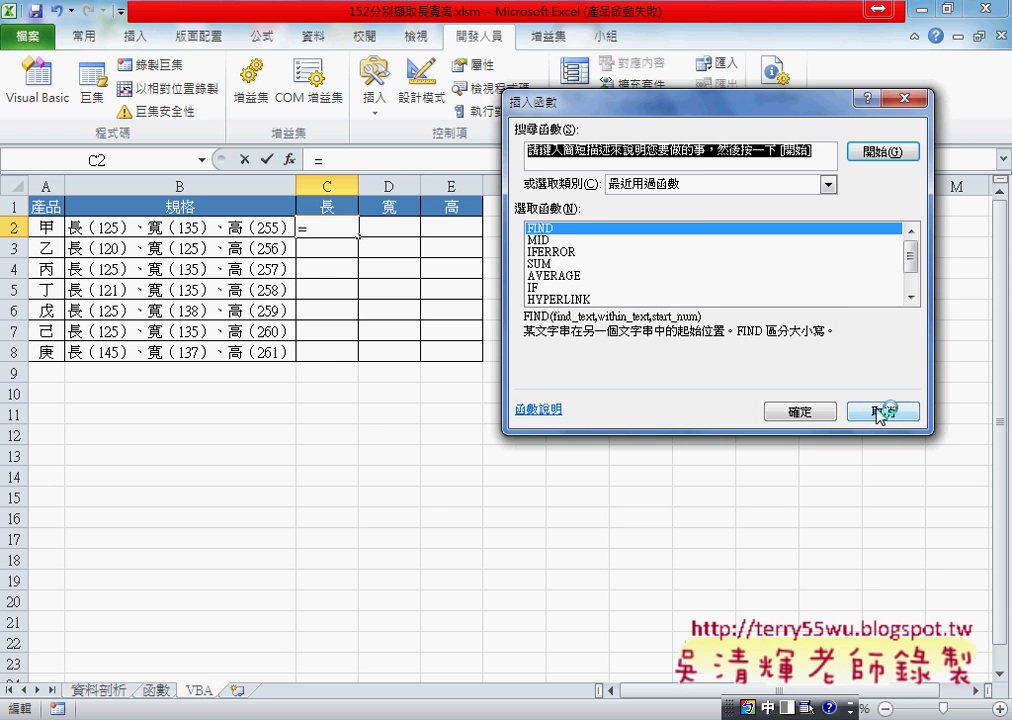
pyautogui.click(870, 411)
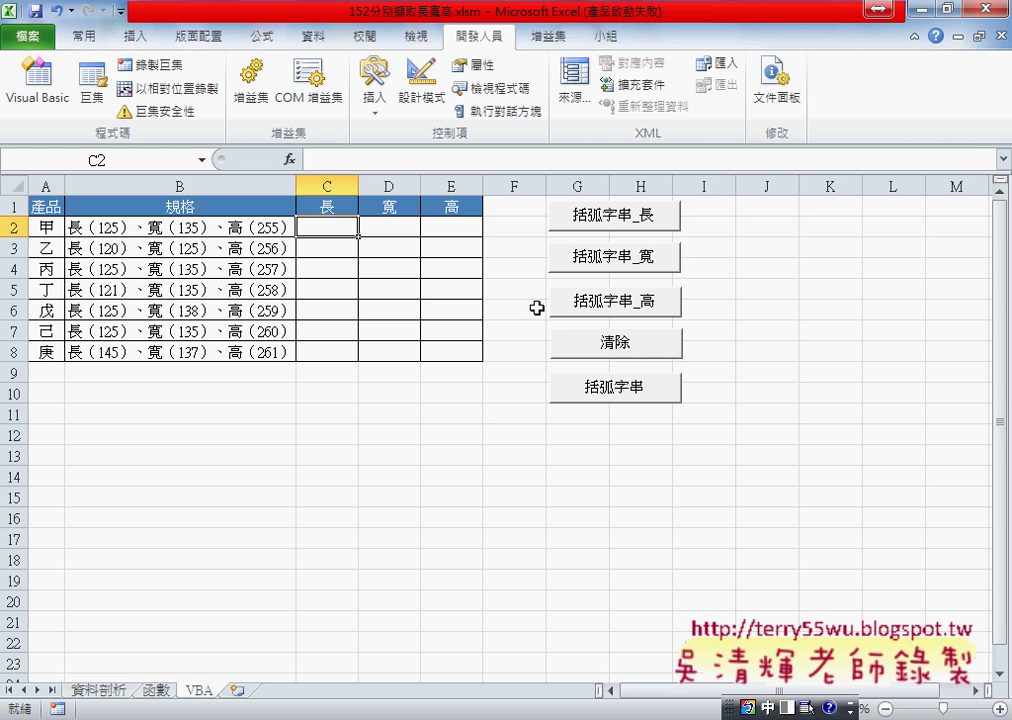
pyautogui.click(610, 217)
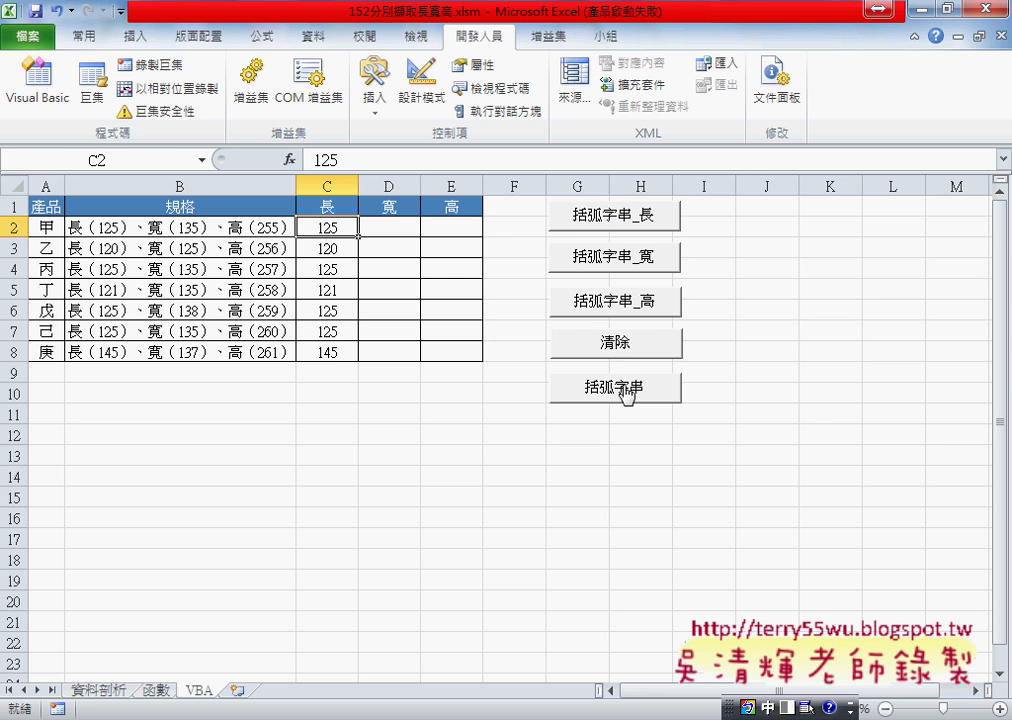
pyautogui.click(623, 347)
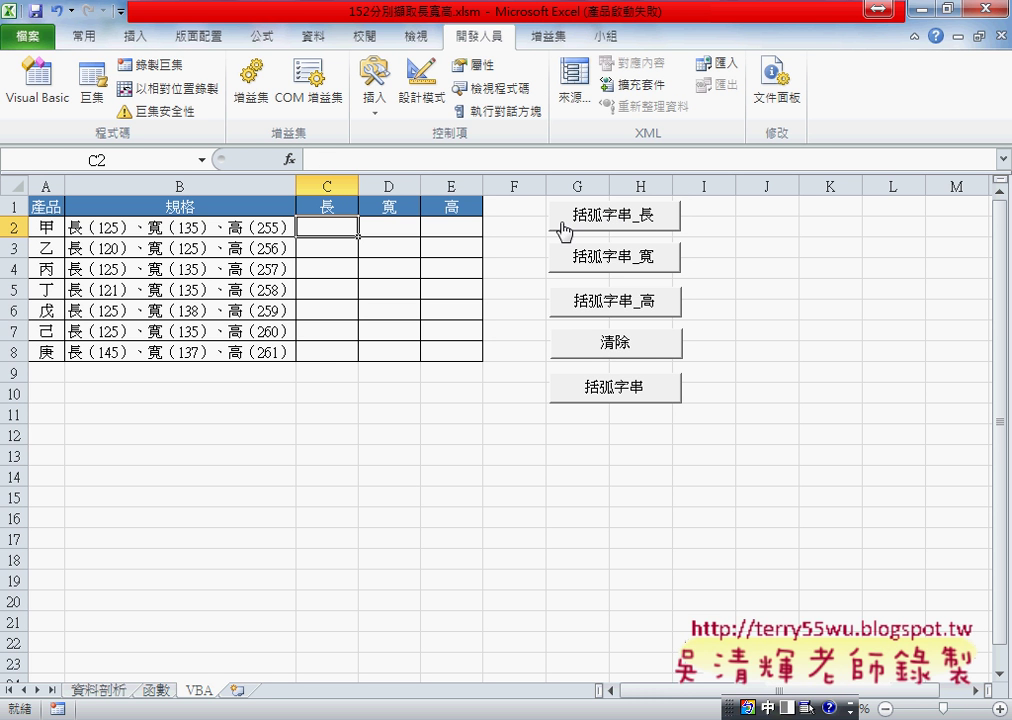
# In the VBA editor, select the 括弧字串_長 sub name and start a new procedure
pyautogui.click(55, 103)
pyautogui.scroll(5, 452, 340)
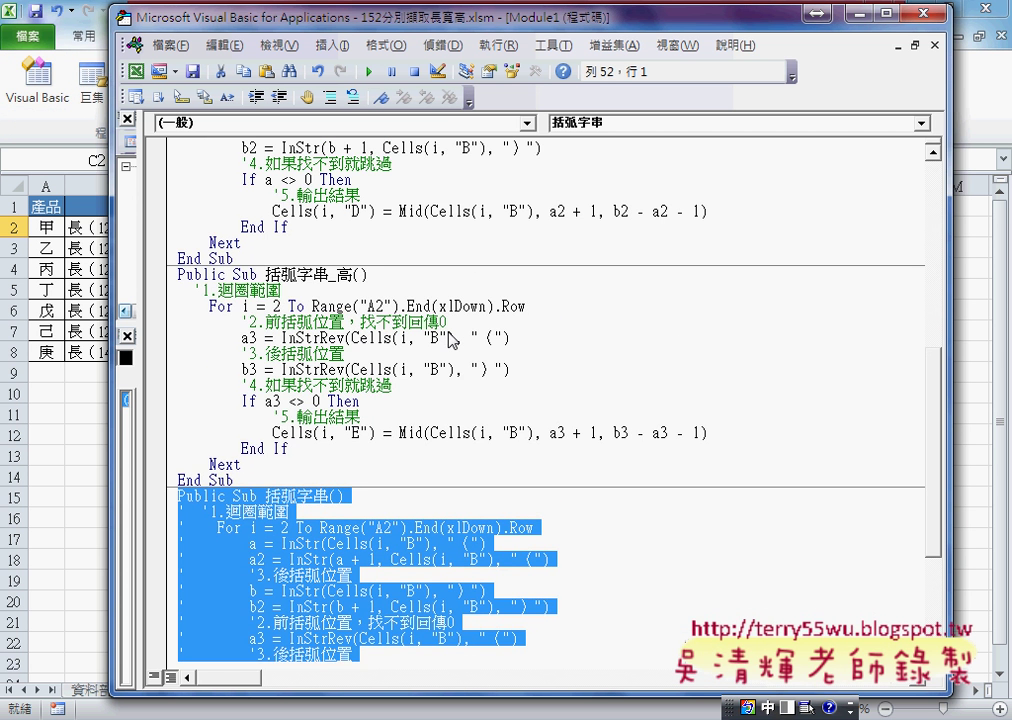
pyautogui.scroll(3, 453, 340)
pyautogui.scroll(2, 452, 338)
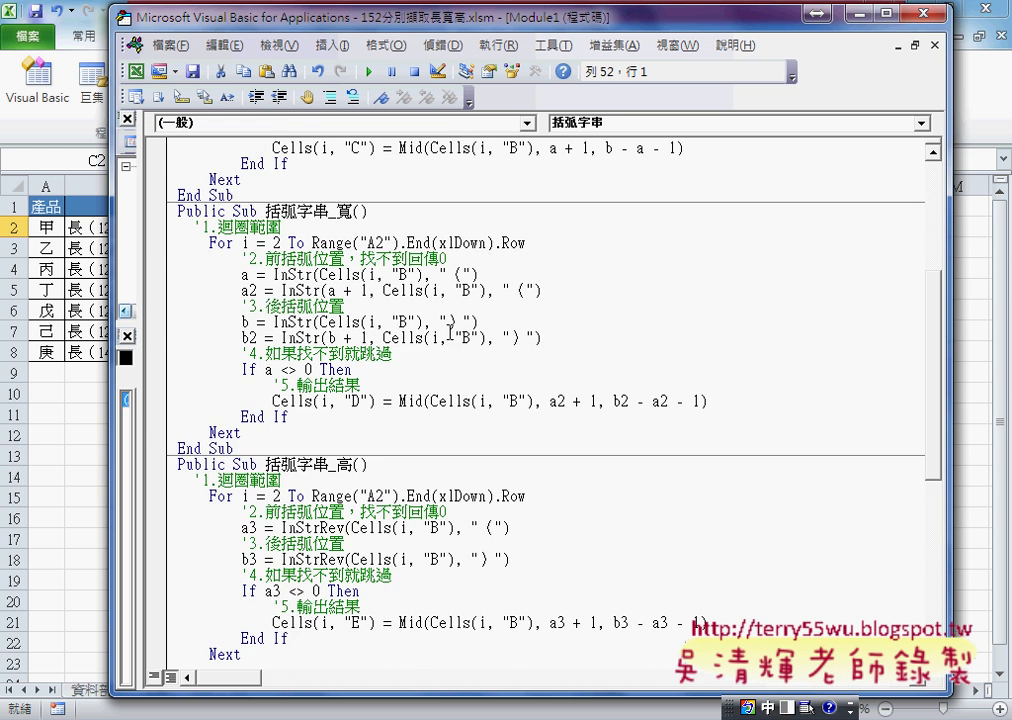
pyautogui.scroll(1, 450, 333)
pyautogui.scroll(2, 450, 333)
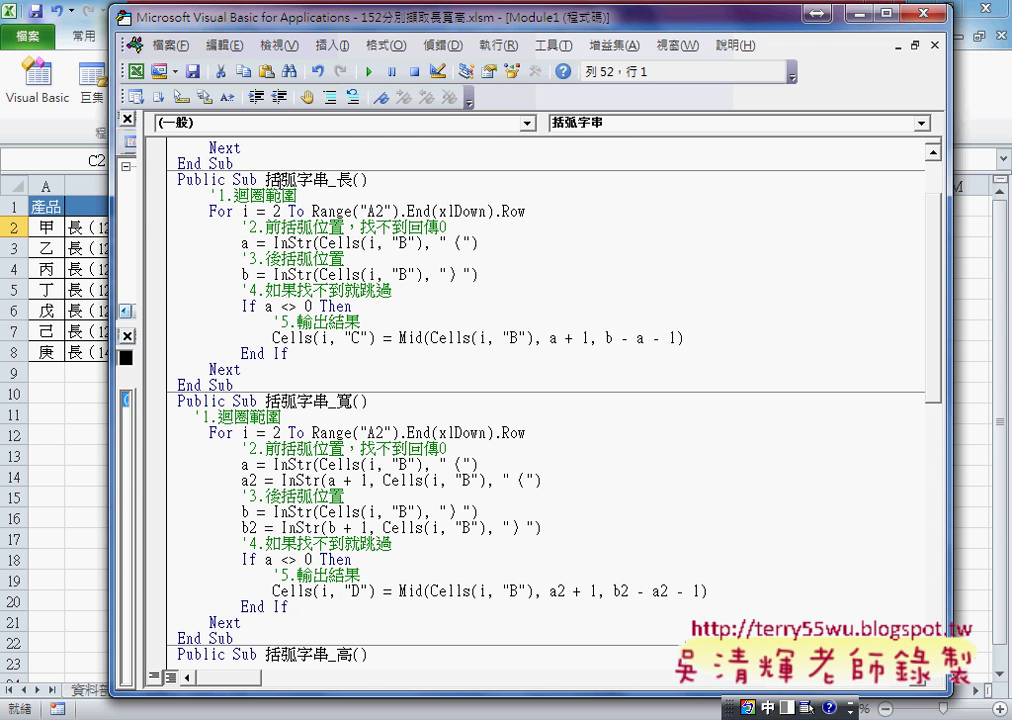
pyautogui.moveTo(265, 180); pyautogui.dragTo(353, 180)
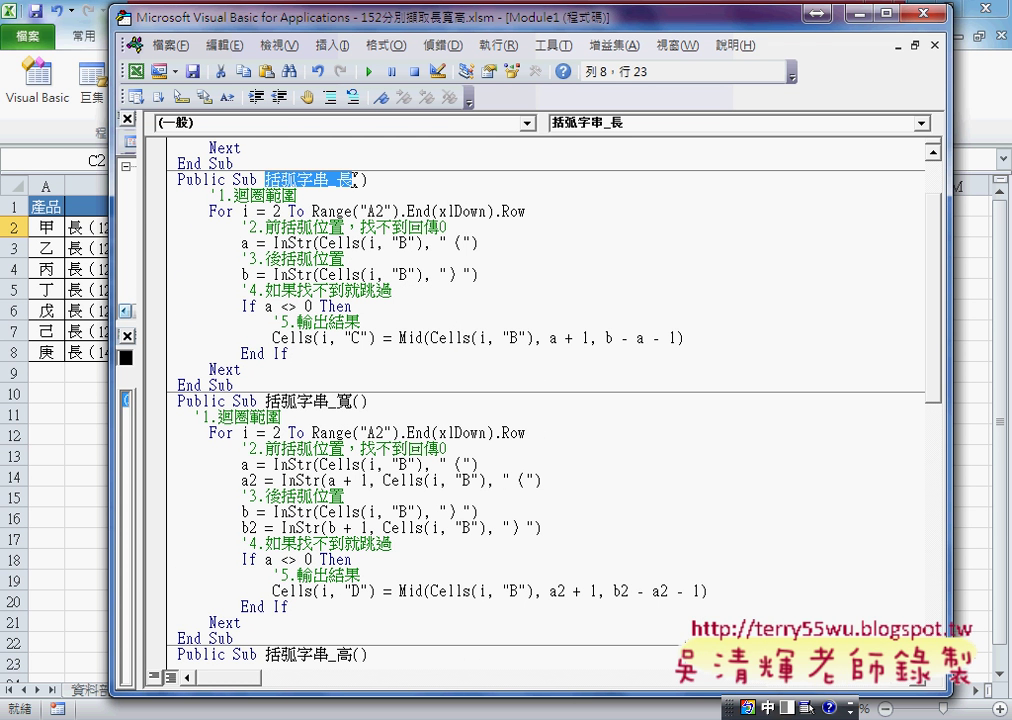
pyautogui.click(332, 45)
pyautogui.click(350, 67)
# Create a Function procedure named 括弧字串_長函數 from the pasted 括弧字串_長 plus 函數
pyautogui.click(416, 259)
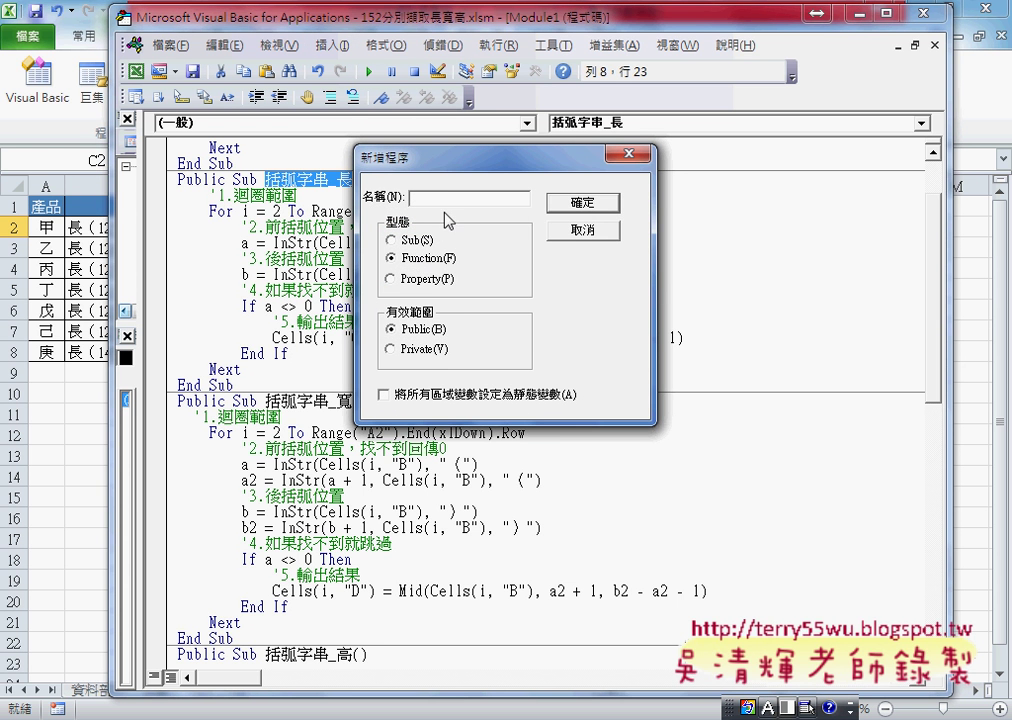
pyautogui.rightClick(445, 199)
pyautogui.click(495, 285)
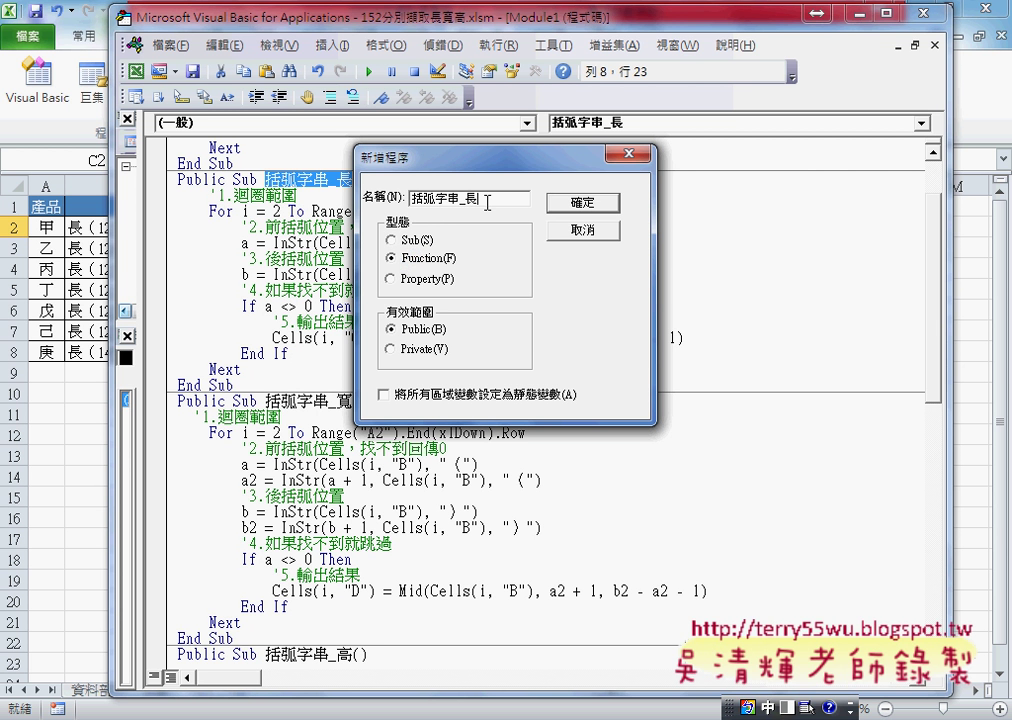
pyautogui.write('ㄏ')
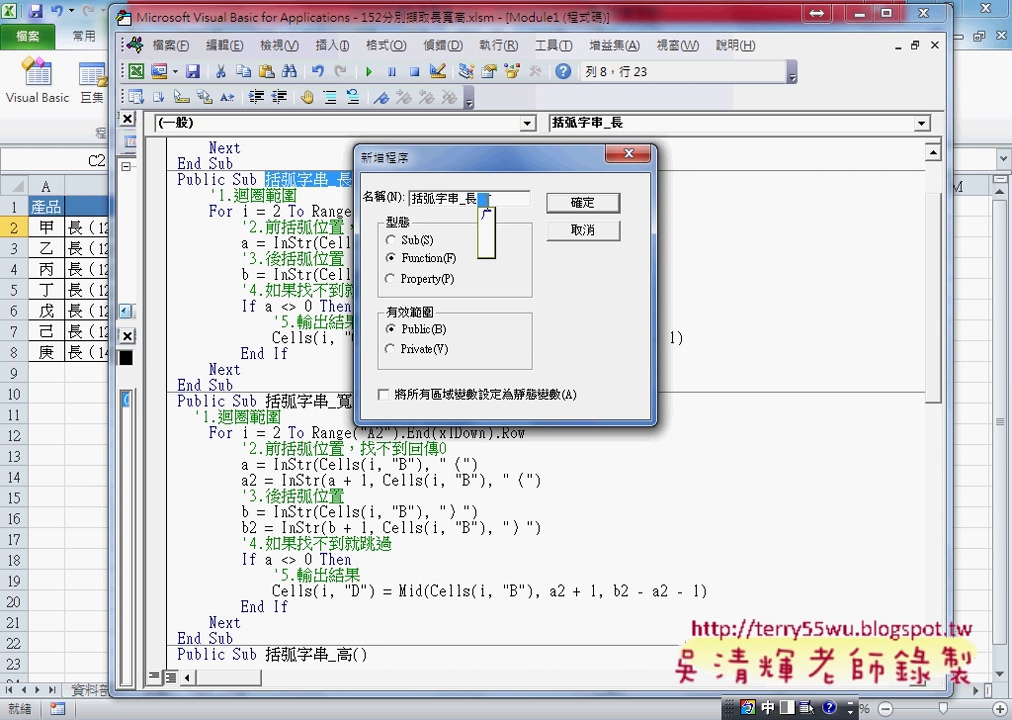
pyautogui.write('寬ㄕ')
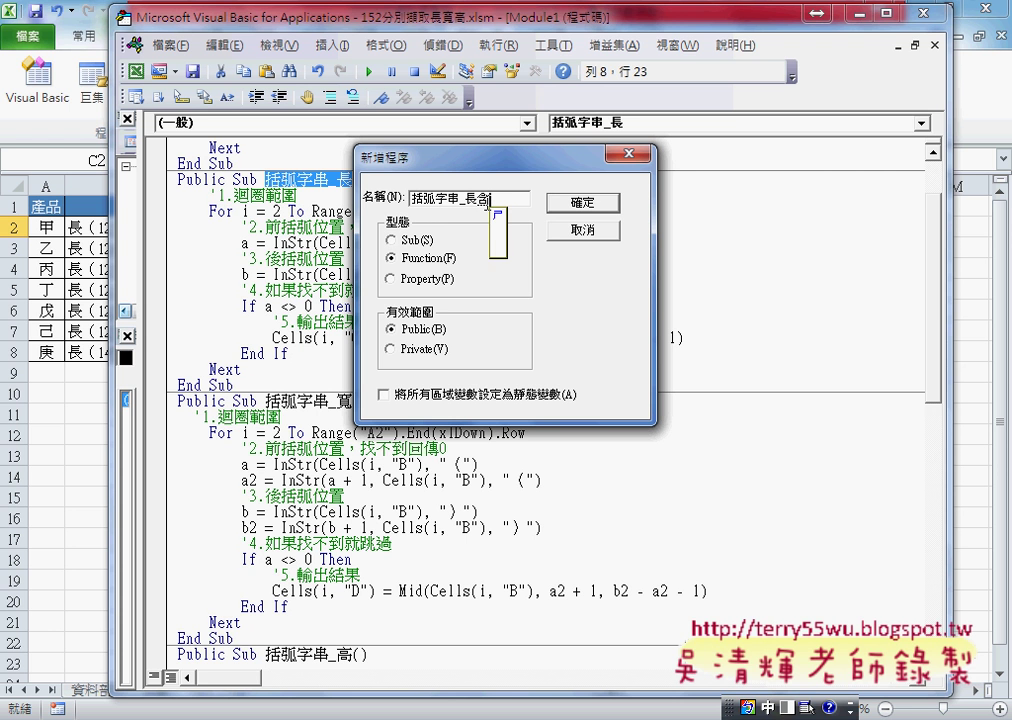
pyautogui.write('數')
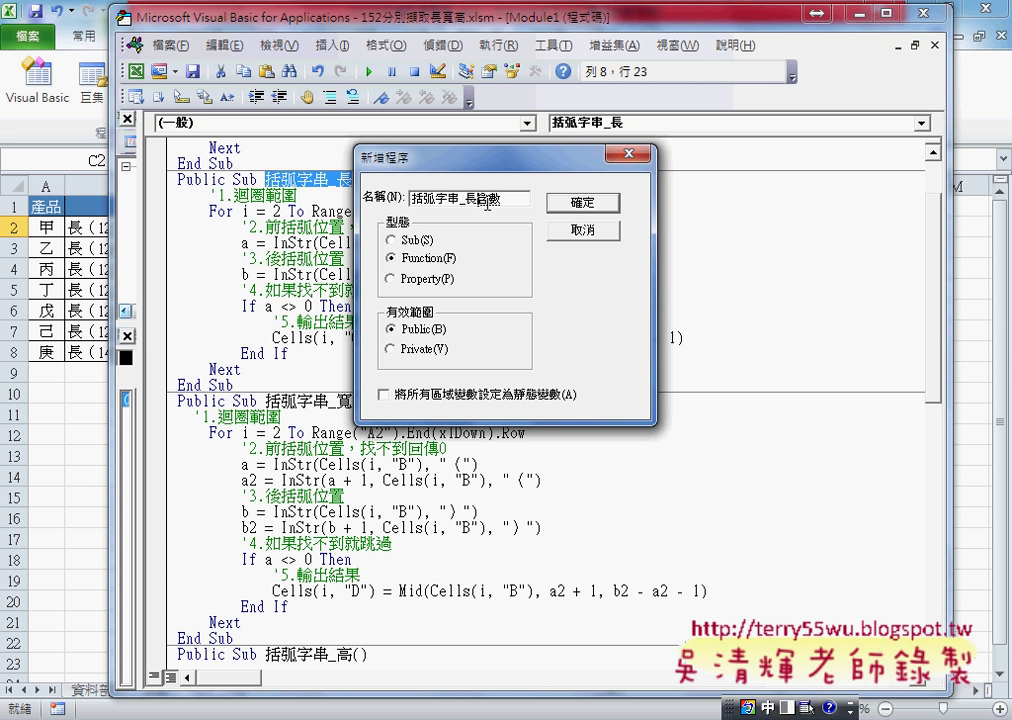
pyautogui.press('Down')
pyautogui.press('1')
pyautogui.press('Return')
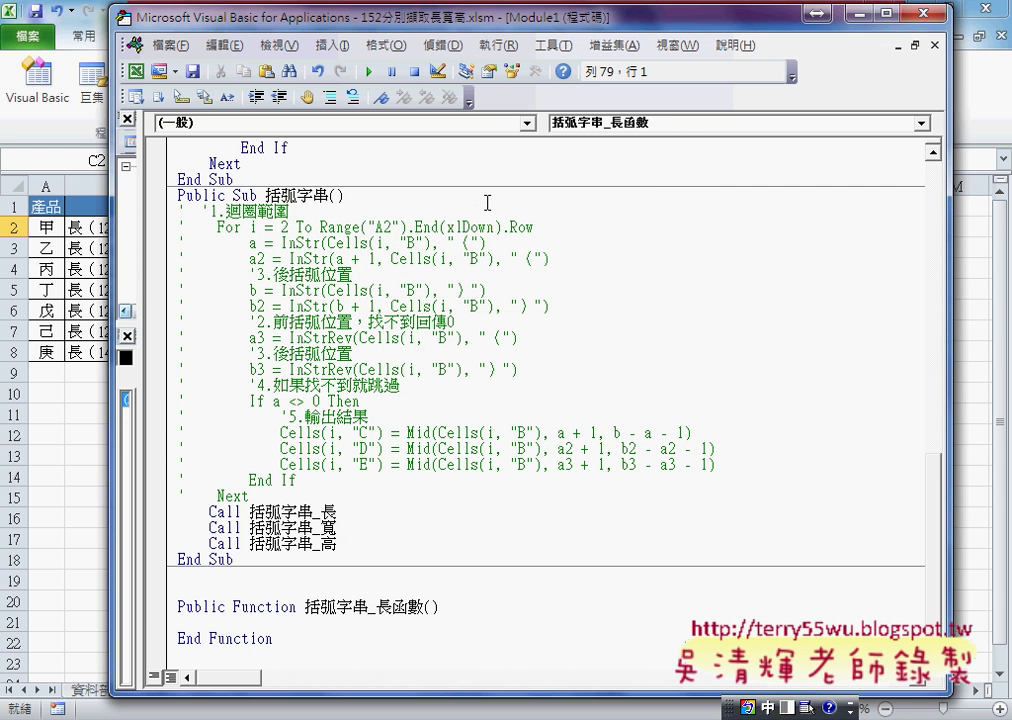
# Copy the header text 規格 from cell B1 on the worksheet
pyautogui.click(484, 610)
pyautogui.hotkey('alt', 'F11')
pyautogui.click(199, 206)
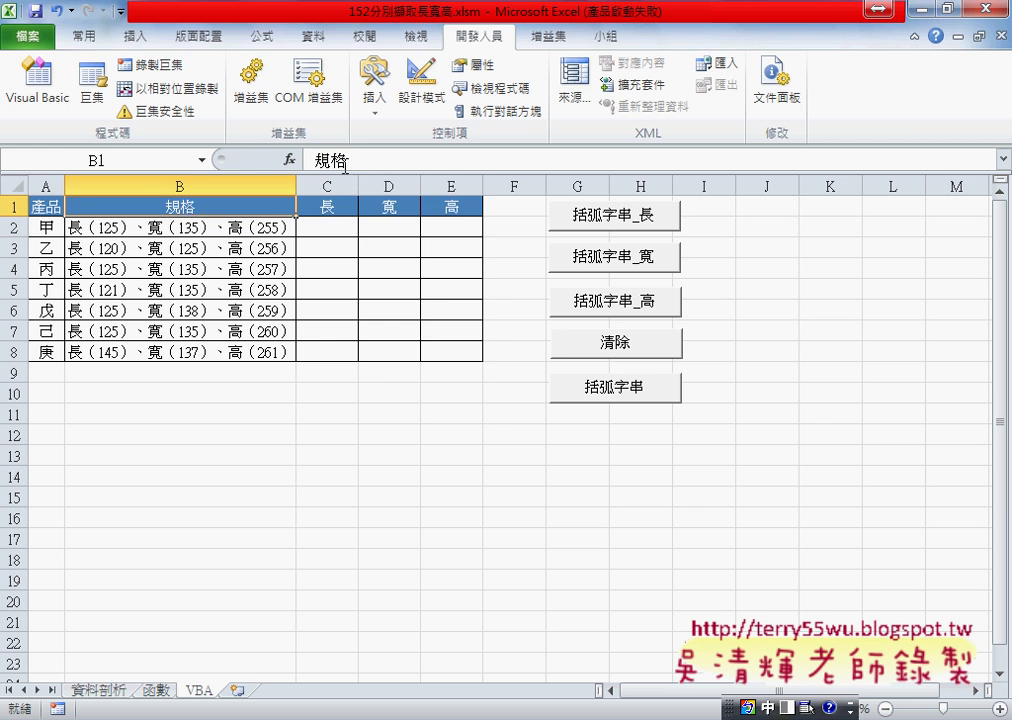
pyautogui.doubleClick(330, 159)
pyautogui.rightClick(324, 162)
pyautogui.click(361, 199)
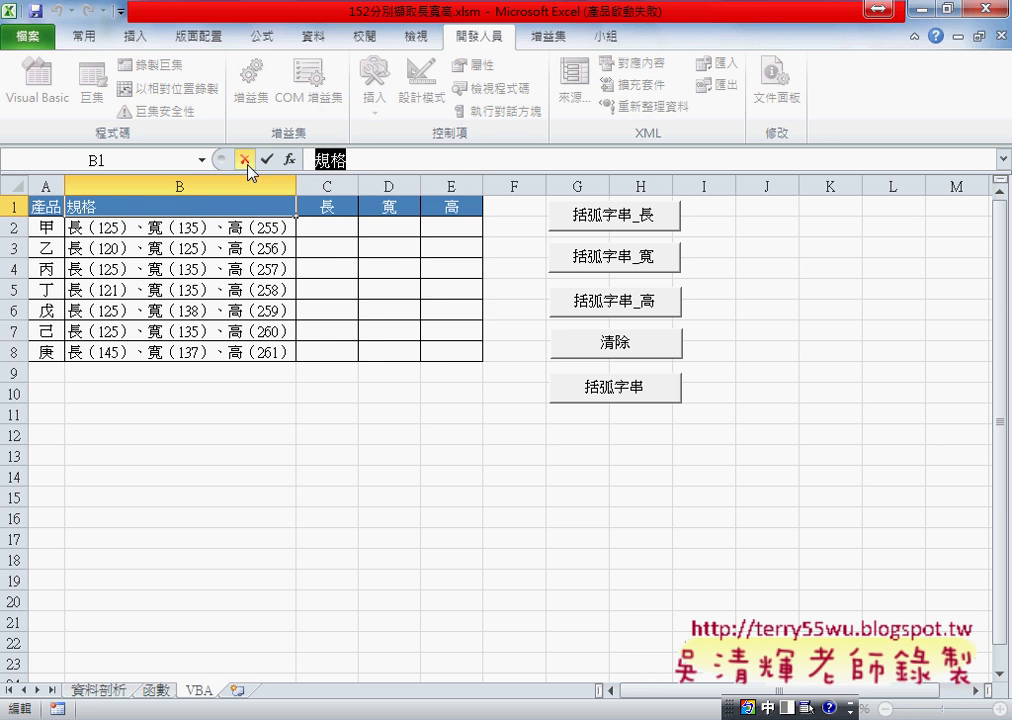
pyautogui.click(244, 160)
# Paste 規格 as the parameter inside 括弧字串_長函數()
pyautogui.hotkey('alt', 'F11')
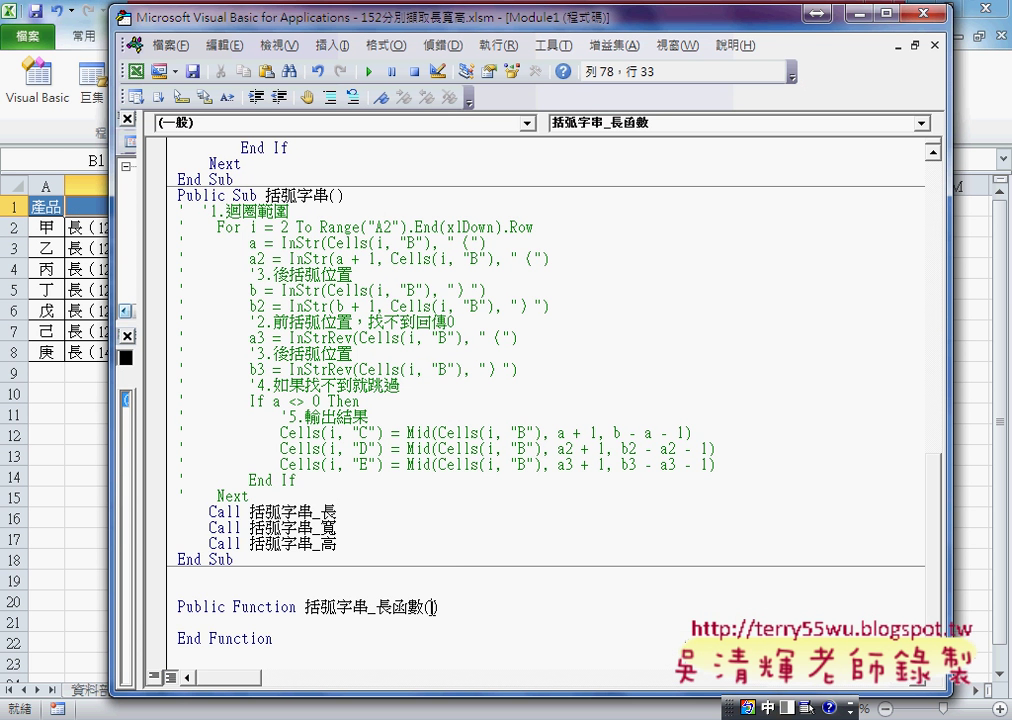
pyautogui.rightClick(432, 607)
pyautogui.click(483, 333)
pyautogui.click(380, 622)
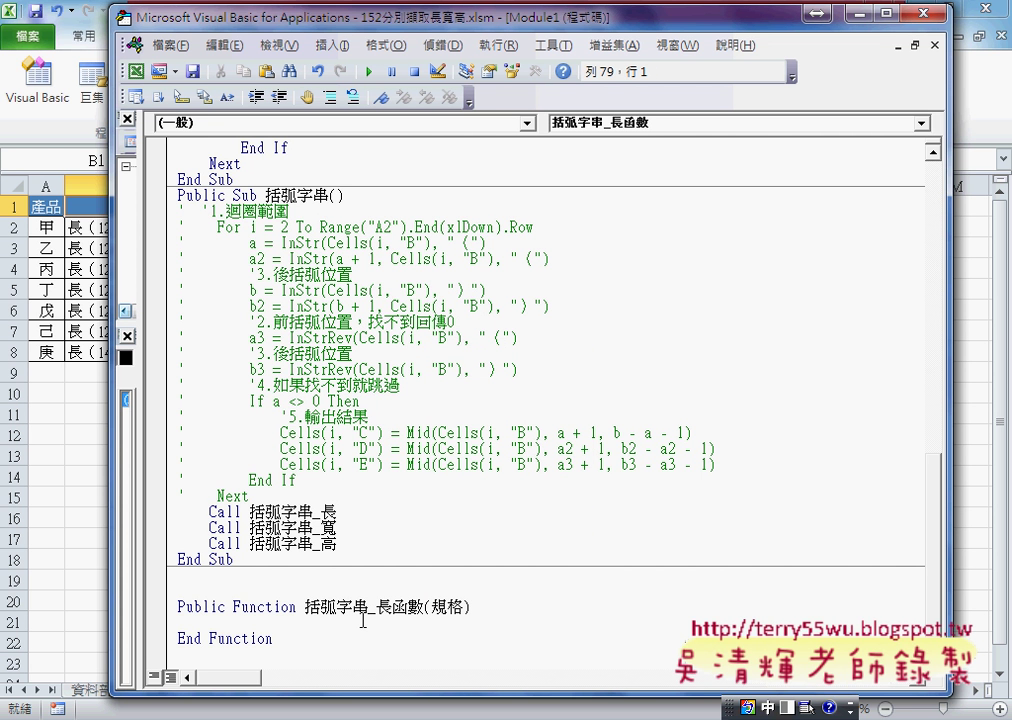
pyautogui.scroll(3, 363, 620)
pyautogui.scroll(4, 363, 620)
pyautogui.scroll(1, 363, 620)
pyautogui.scroll(5, 363, 620)
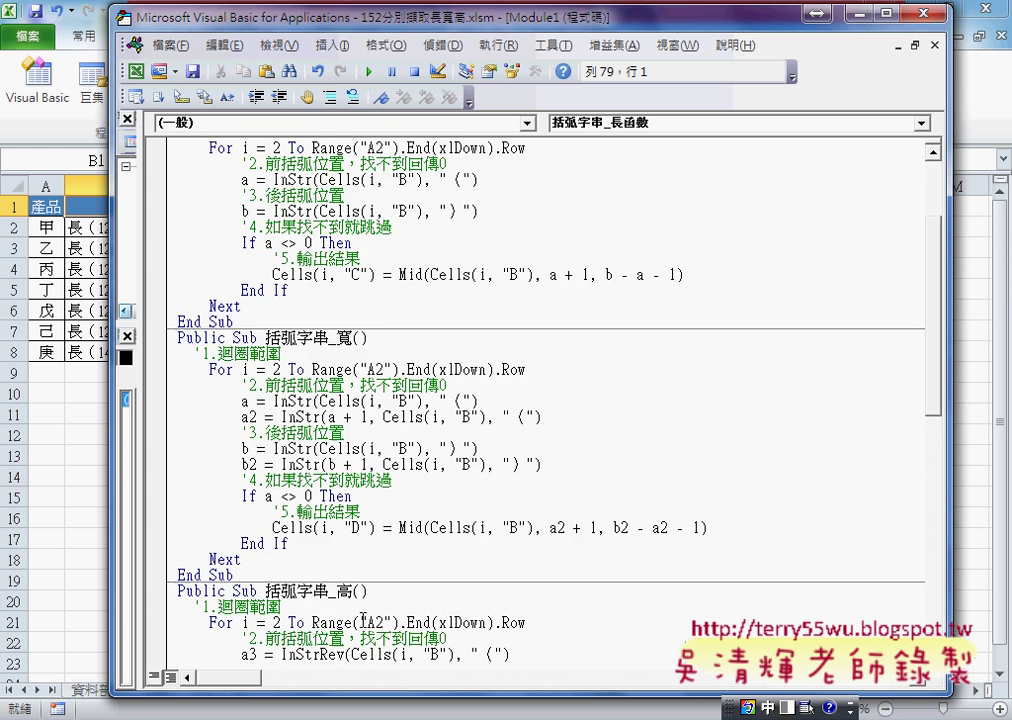
pyautogui.scroll(3, 363, 620)
# Select the InStr/If…End If bracket-extraction lines in Sub 括弧字串_長
pyautogui.click(178, 274)
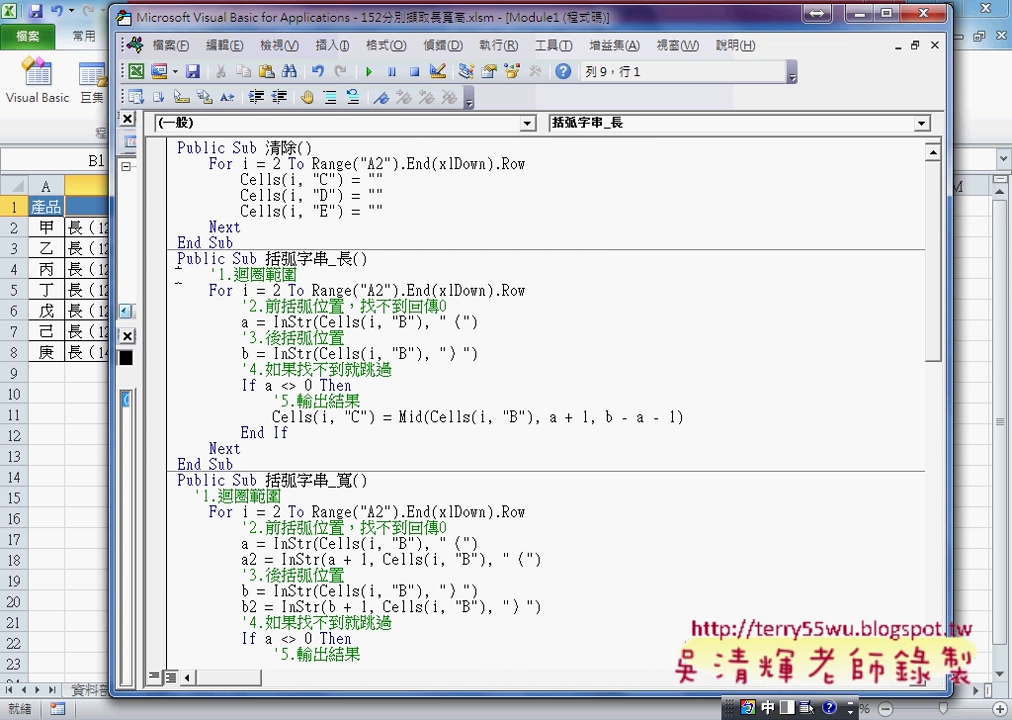
pyautogui.doubleClick(180, 274)
pyautogui.click(225, 290)
pyautogui.moveTo(289, 432); pyautogui.dragTo(178, 305)
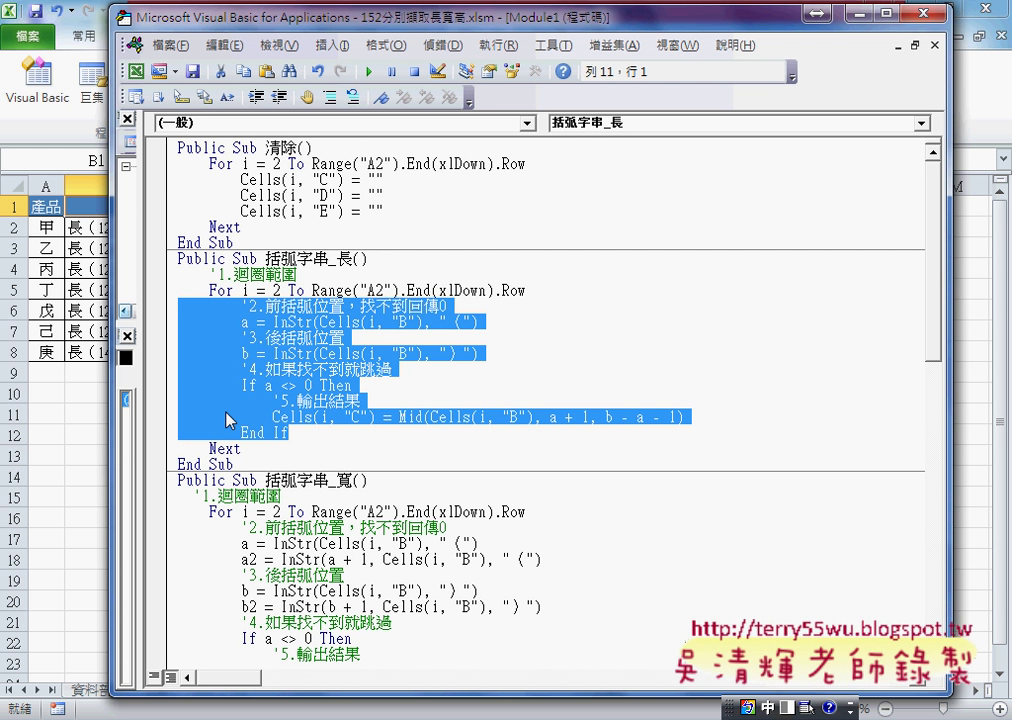
pyautogui.scroll(-7, 229, 419)
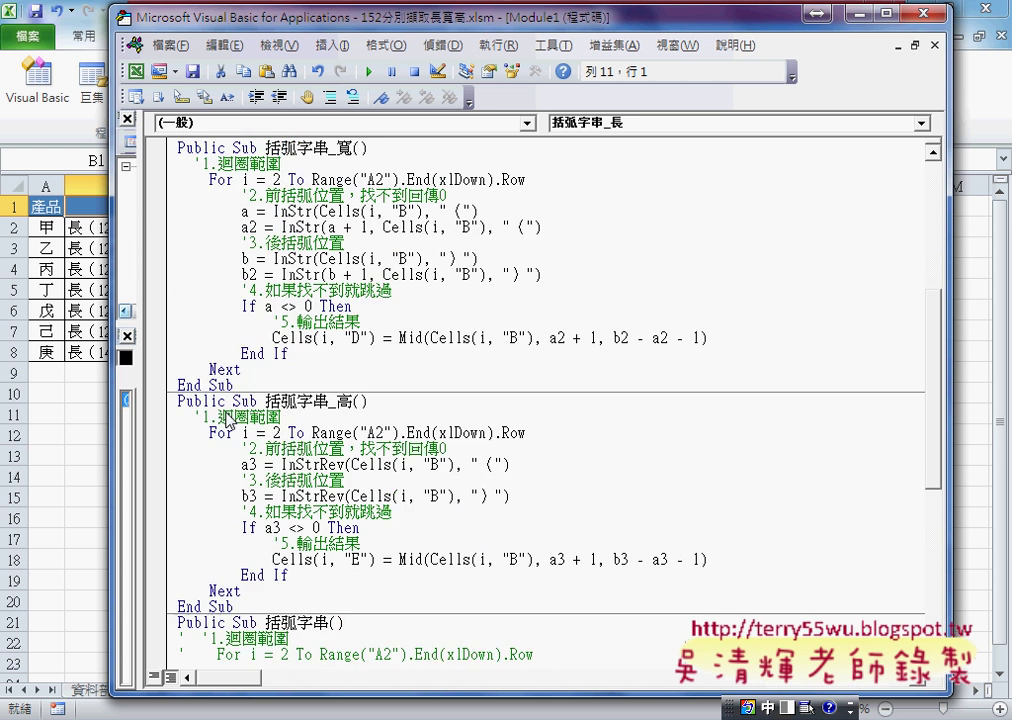
pyautogui.scroll(-5, 229, 419)
pyautogui.scroll(-4, 230, 420)
# Paste that code into 括弧字串_長函數's body and outdent it one level
pyautogui.click(220, 622)
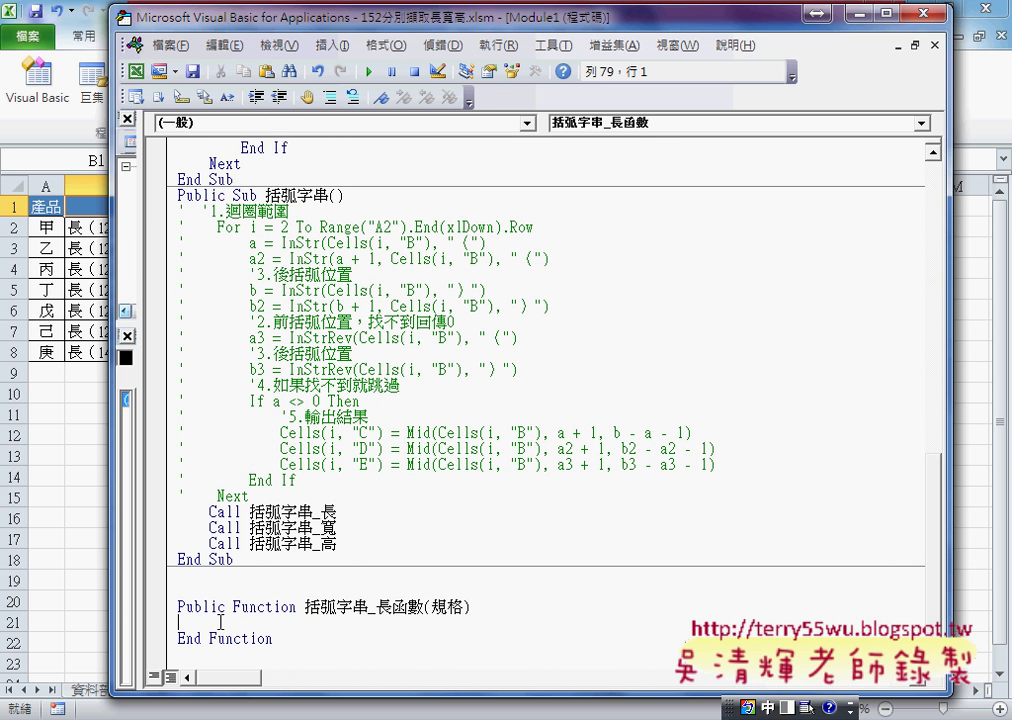
pyautogui.hotkey('ctrl', 'v')
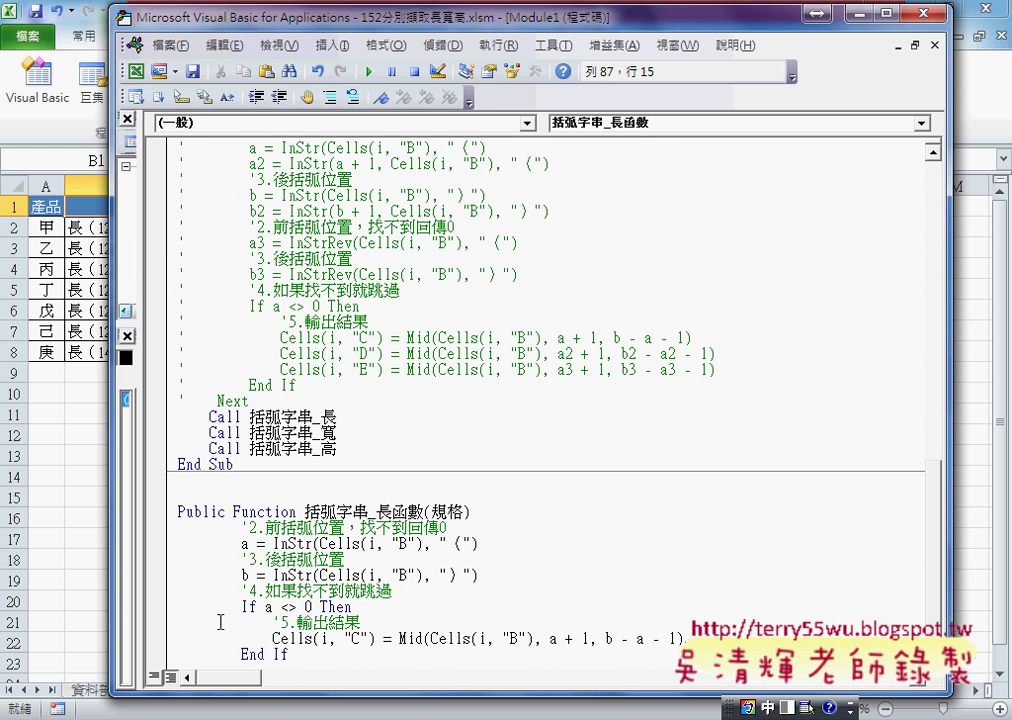
pyautogui.scroll(-1, 220, 622)
pyautogui.moveTo(289, 622); pyautogui.dragTo(170, 497)
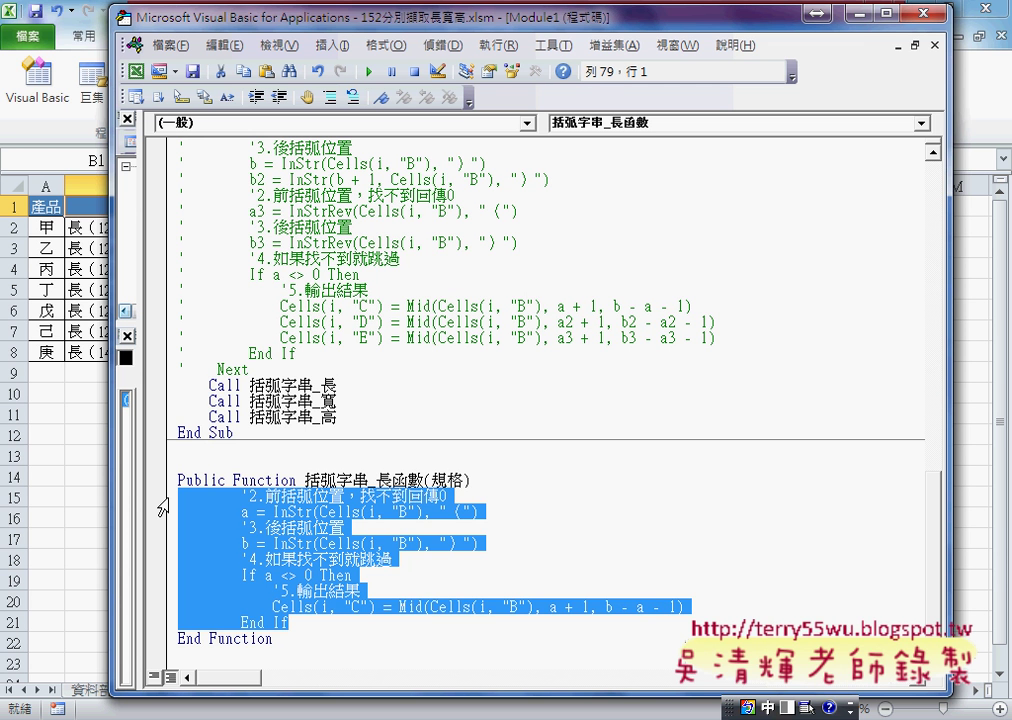
pyautogui.hotkey('shift', 'Tab')
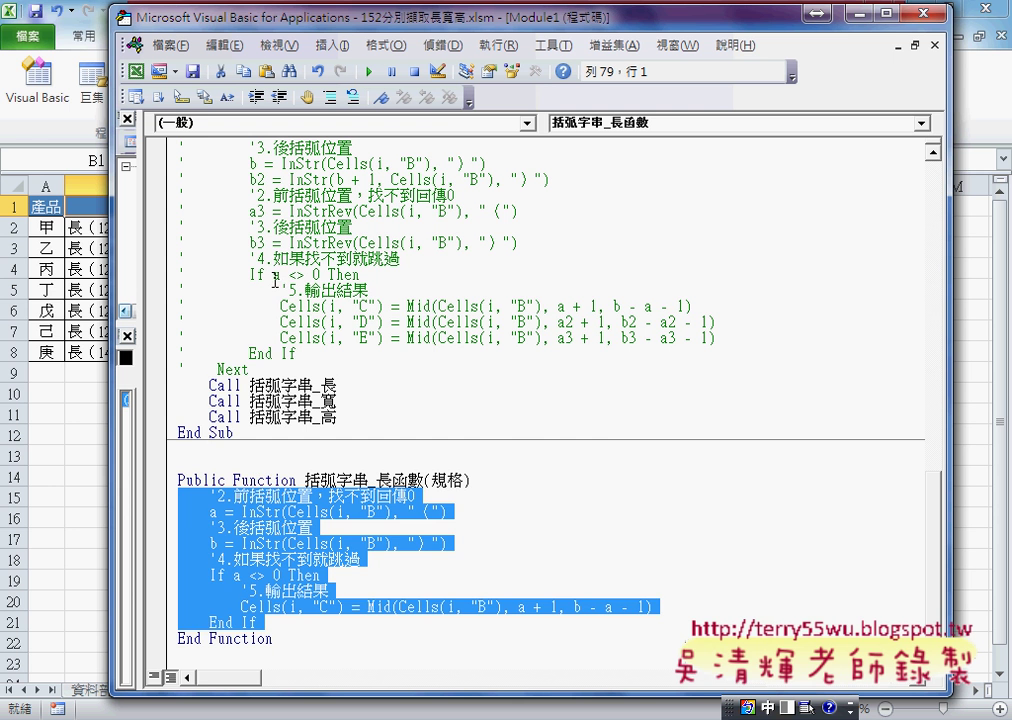
# Copy the parameter name 規格 from the 括弧字串_長函數 header
pyautogui.click(409, 481)
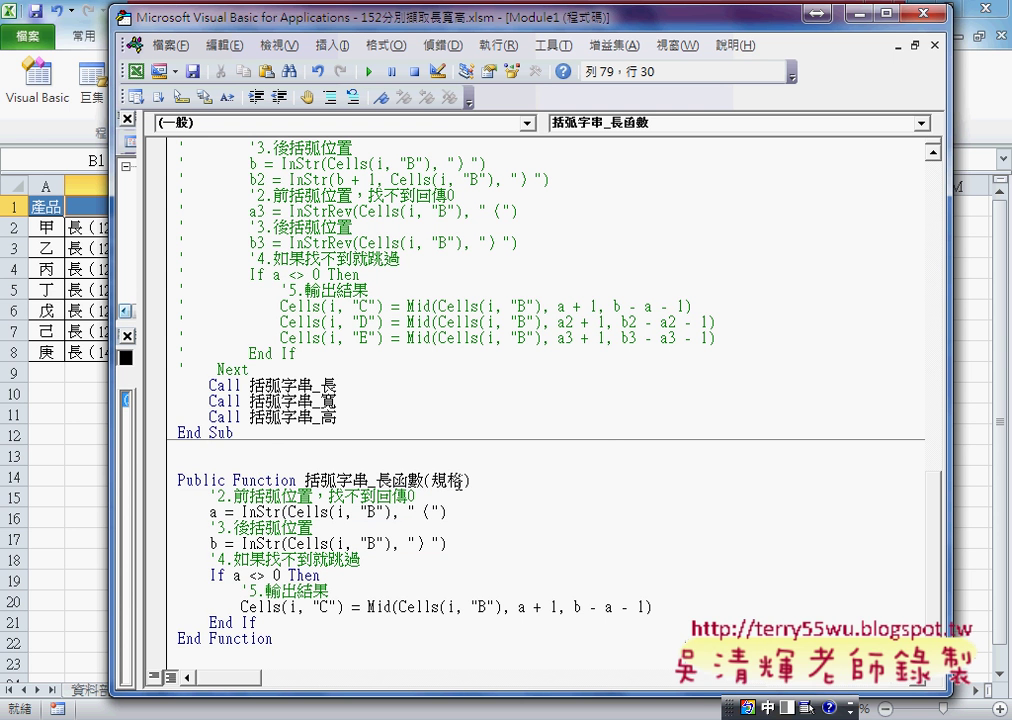
pyautogui.click(450, 481)
pyautogui.moveTo(460, 481); pyautogui.dragTo(446, 481)
pyautogui.hotkey('ctrl', 'c')
pyautogui.rightClick(450, 481)
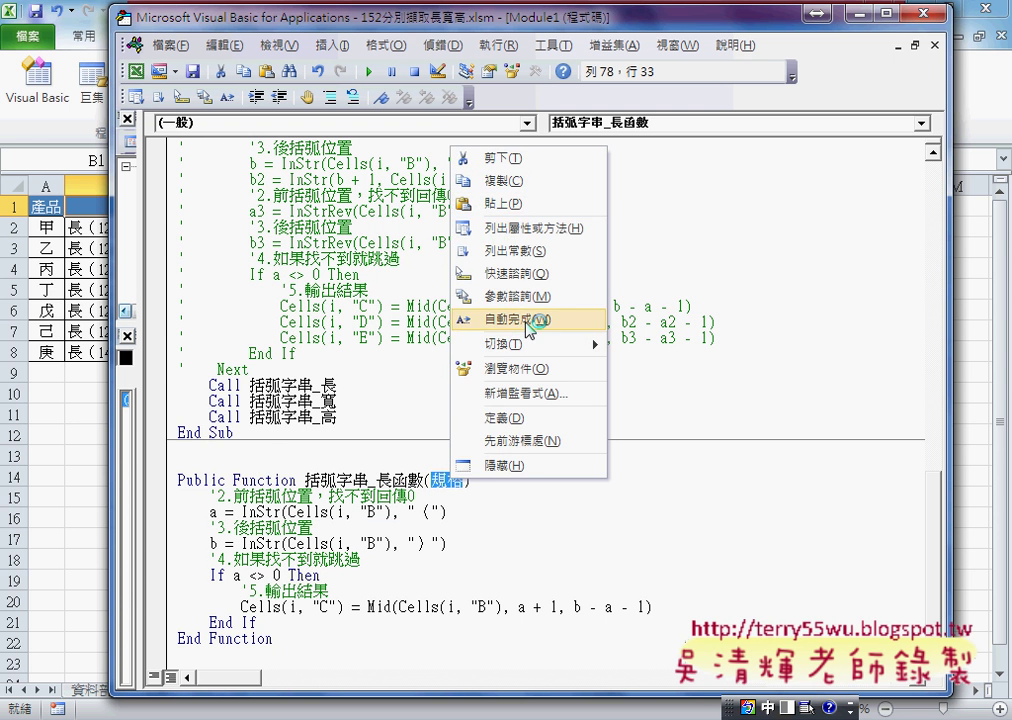
pyautogui.click(521, 181)
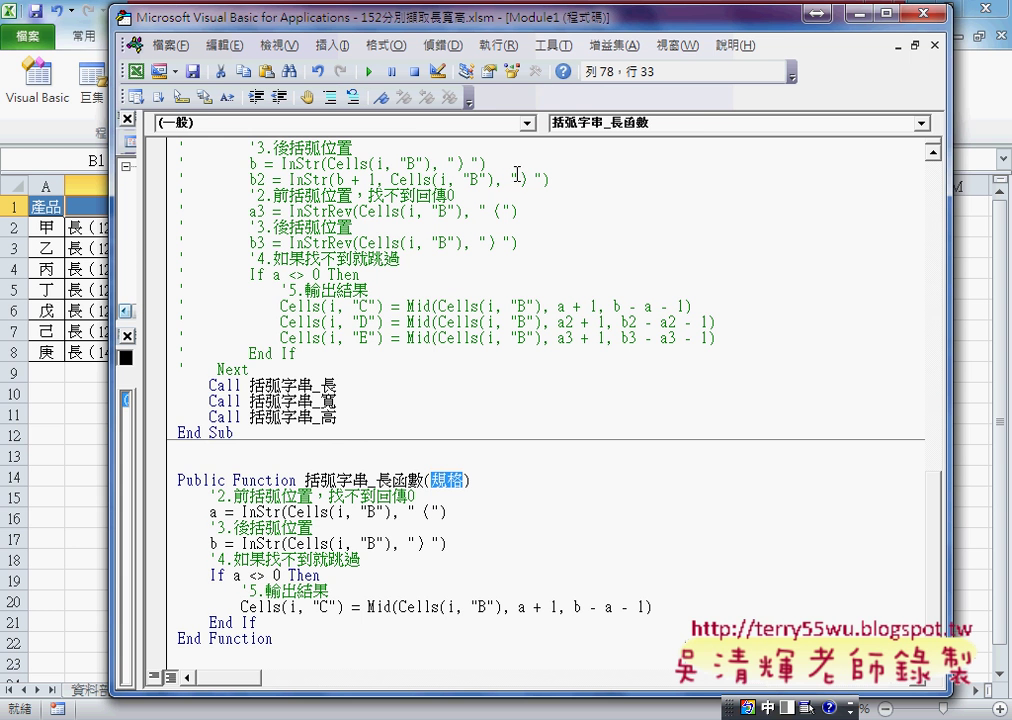
# Replace Cells(i, "B") with 規格 in both InStr calls and the Mid call
pyautogui.doubleClick(379, 511)
pyautogui.moveTo(390, 511); pyautogui.dragTo(289, 511)
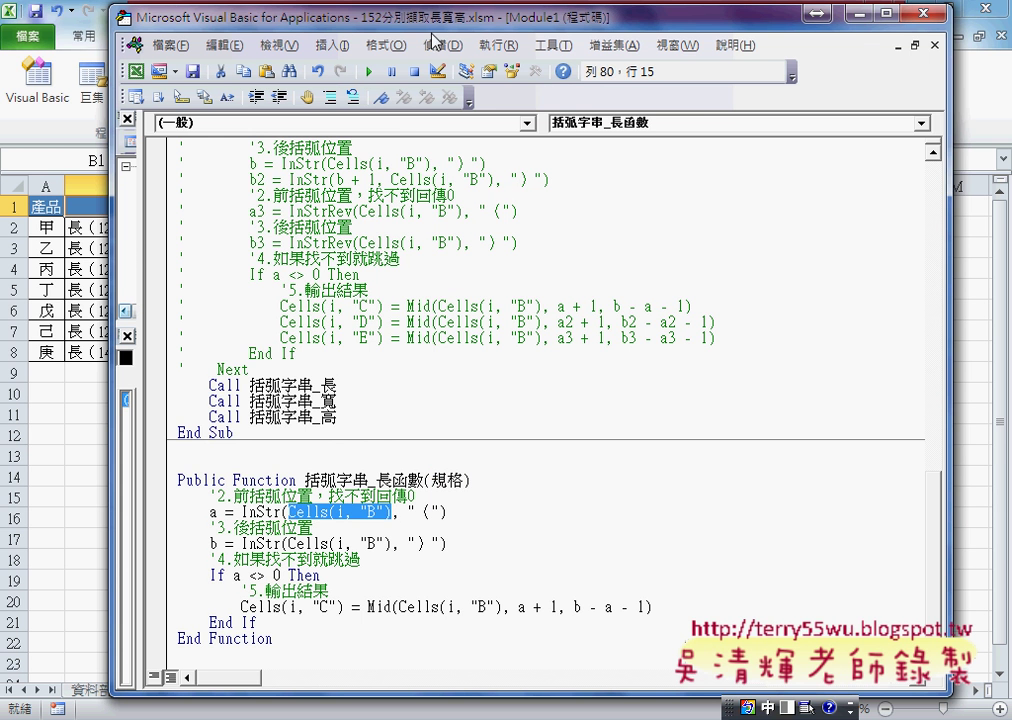
pyautogui.moveTo(441, 34); pyautogui.dragTo(603, 31)
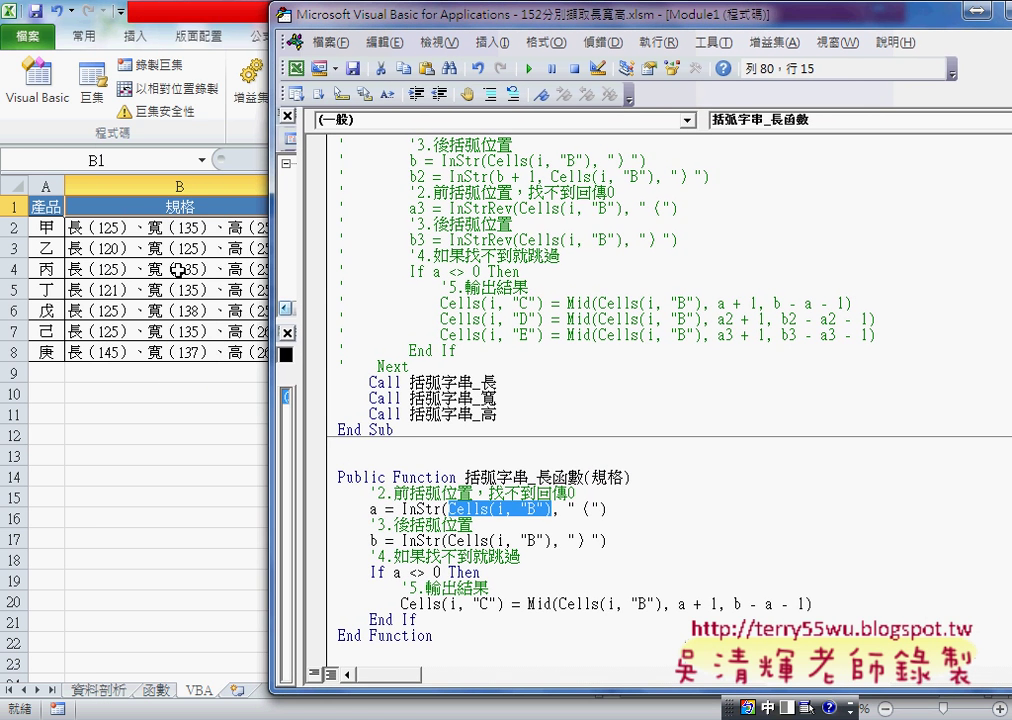
pyautogui.hotkey('ctrl', 'v')
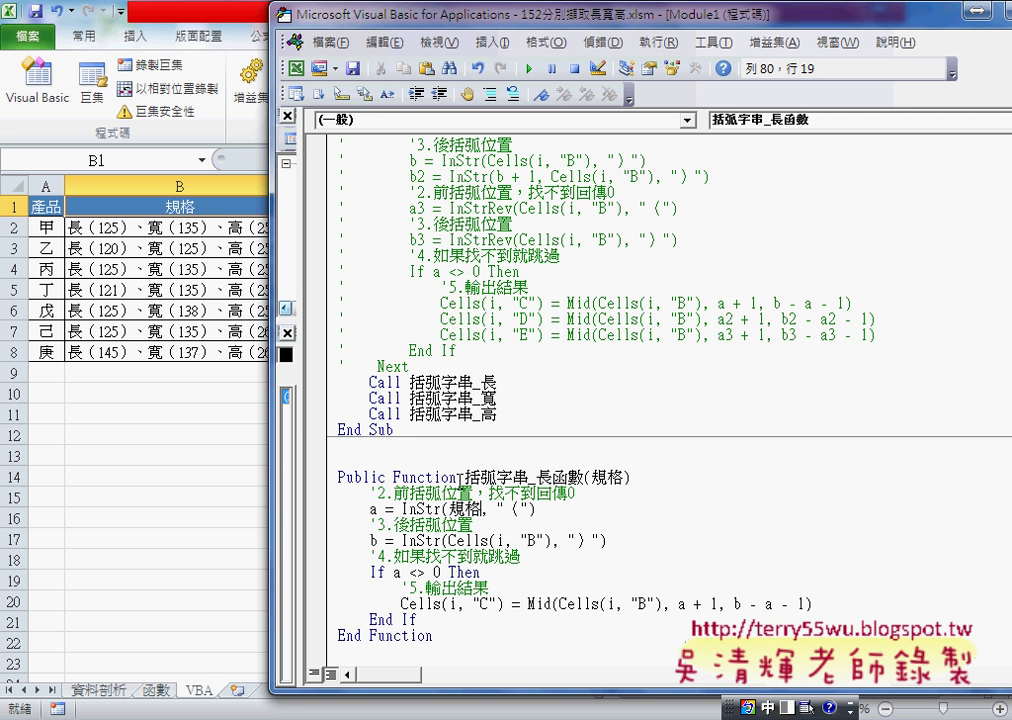
pyautogui.moveTo(549, 540); pyautogui.dragTo(452, 553)
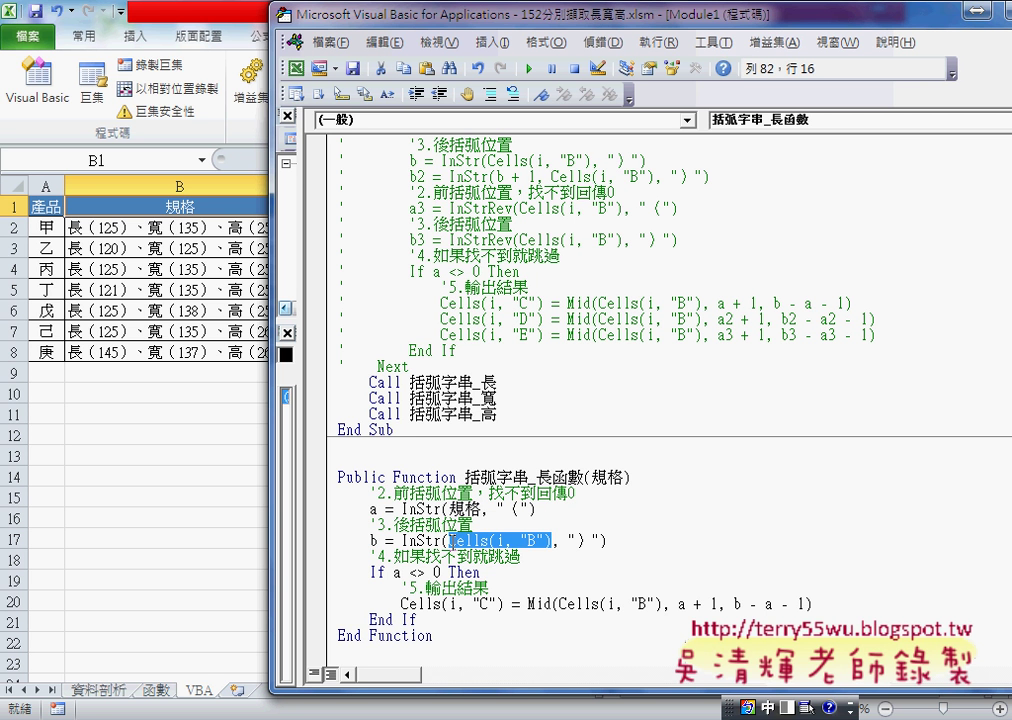
pyautogui.hotkey('ctrl', 'v')
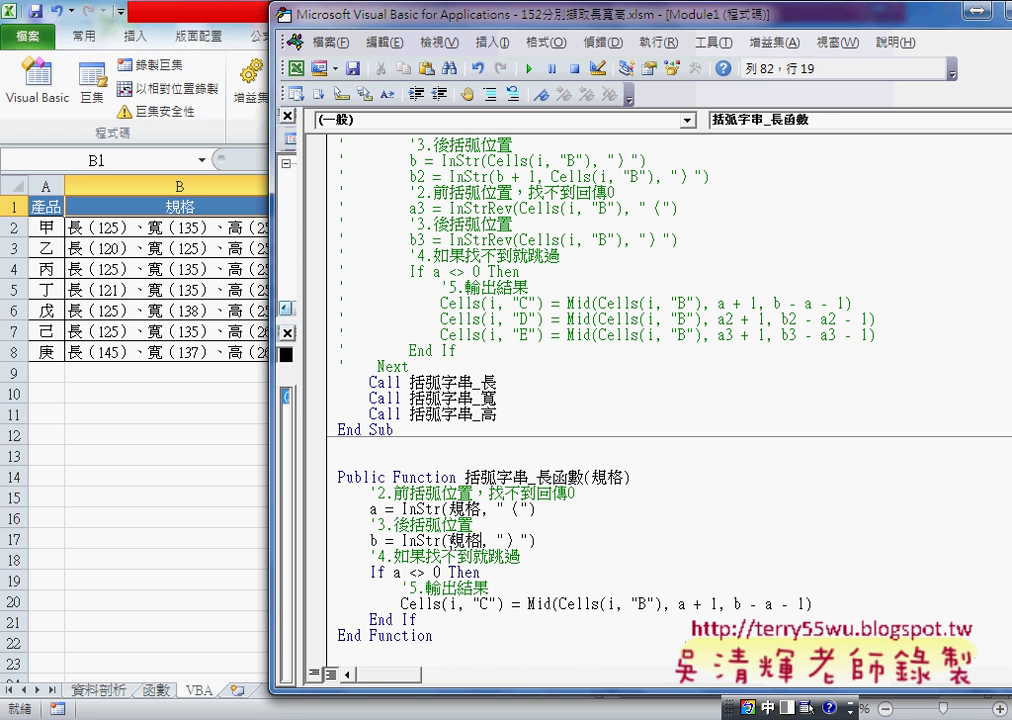
pyautogui.moveTo(558, 603); pyautogui.dragTo(661, 603)
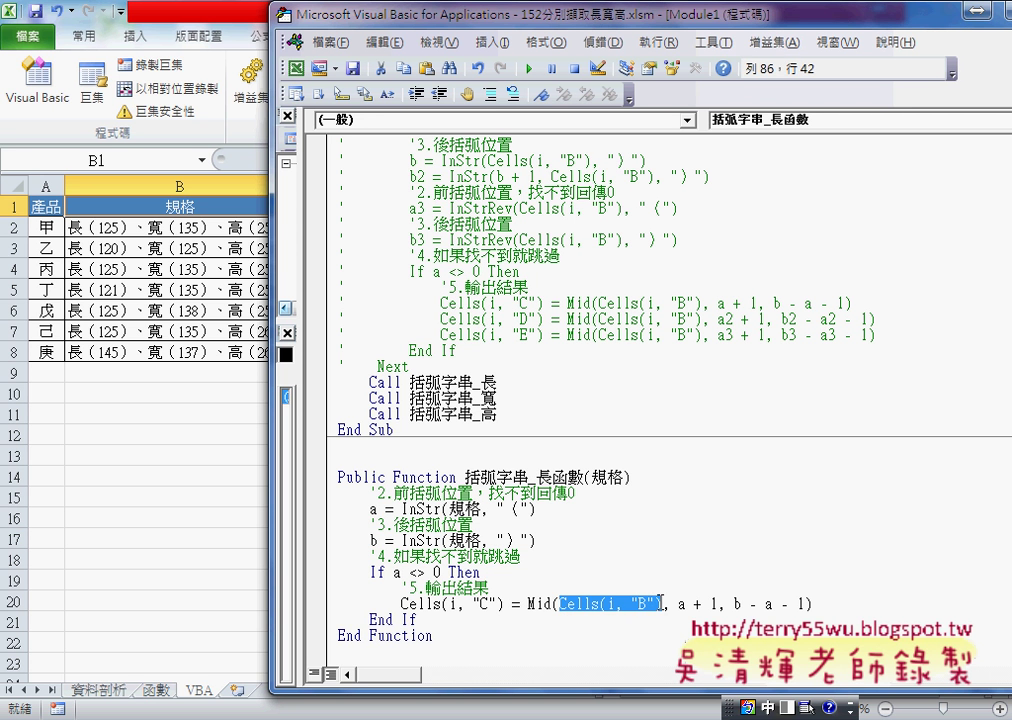
pyautogui.hotkey('ctrl', 'v')
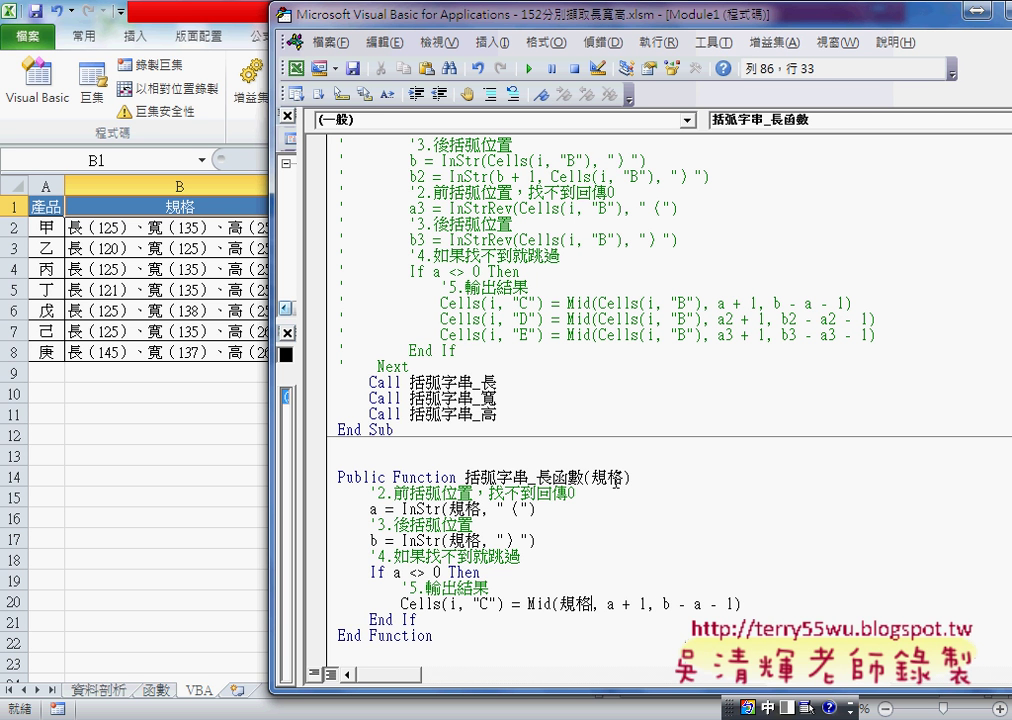
pyautogui.moveTo(401, 604); pyautogui.dragTo(504, 604)
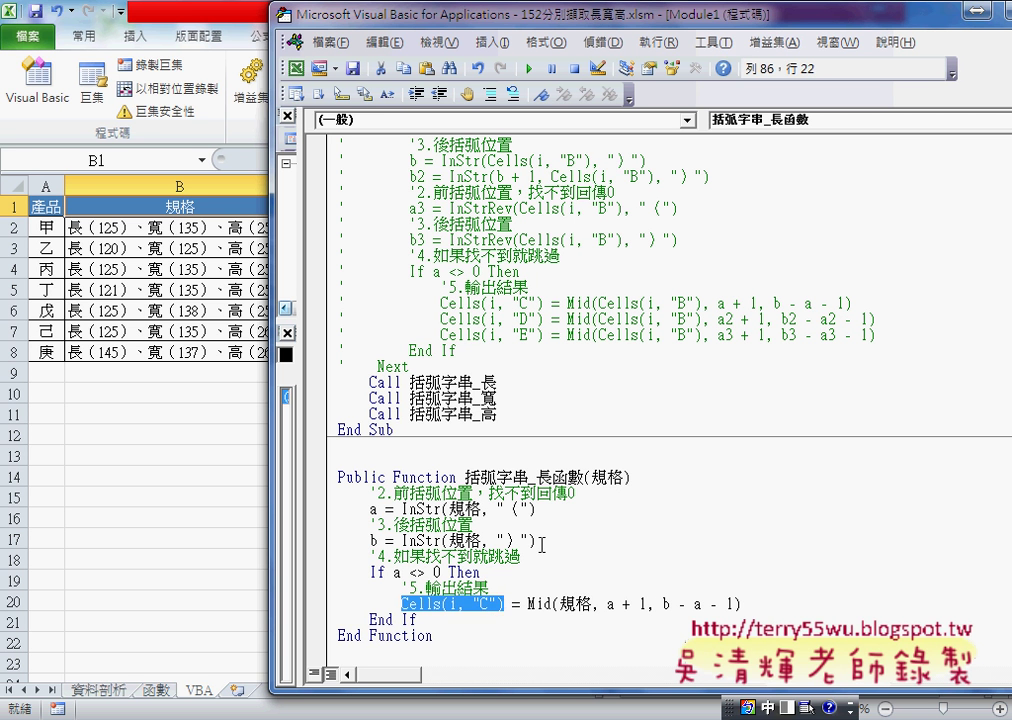
pyautogui.moveTo(584, 478); pyautogui.dragTo(477, 490)
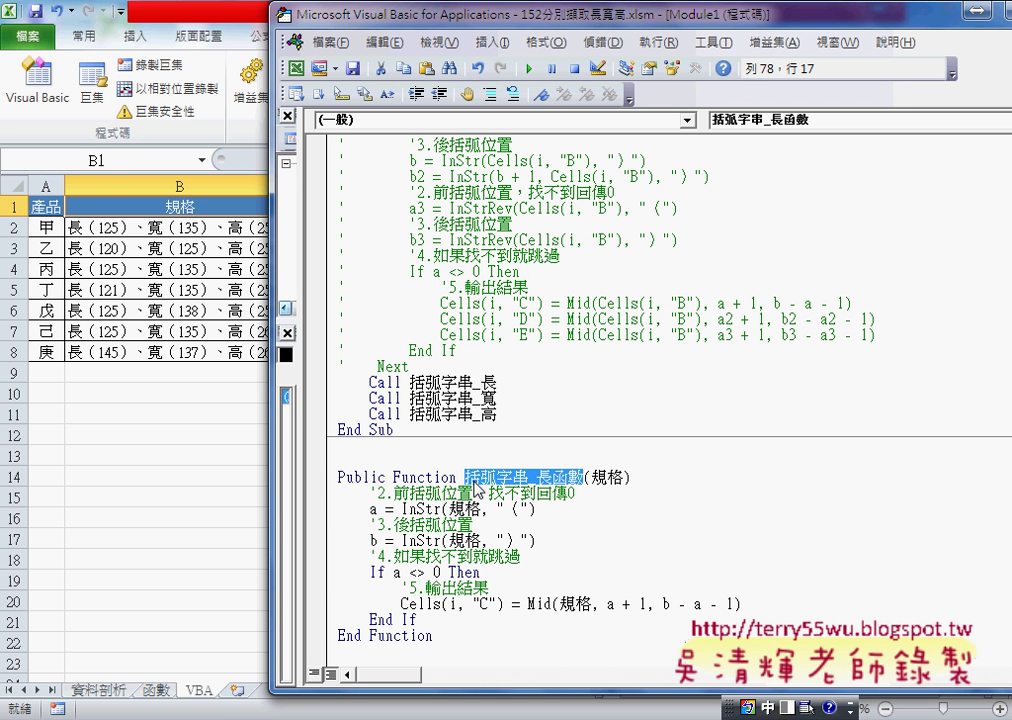
# Replace Cells(i, "C") with 括弧字串_長函數 so the Mid result is returned
pyautogui.moveTo(504, 604); pyautogui.dragTo(405, 612)
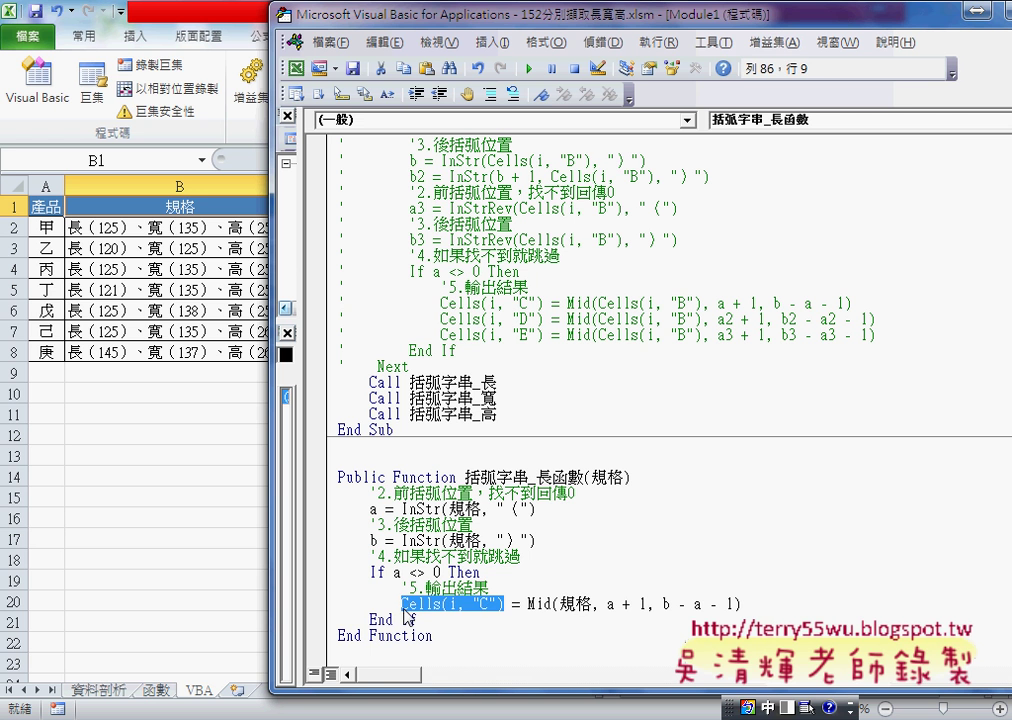
pyautogui.write('括弧字串_長函數')
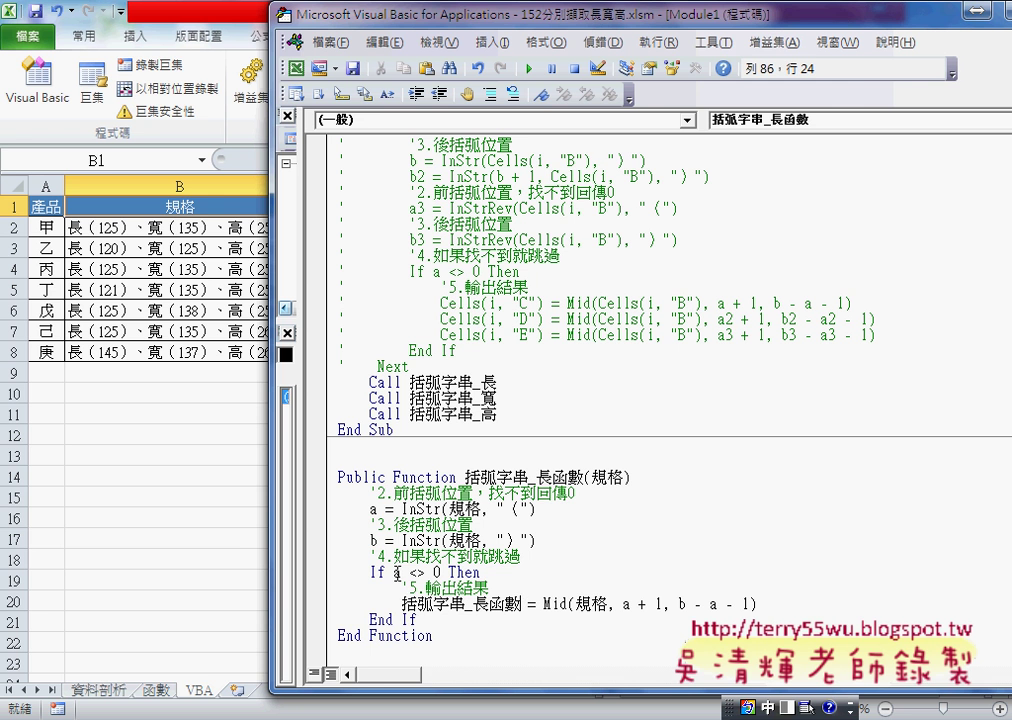
pyautogui.moveTo(757, 604); pyautogui.dragTo(543, 606)
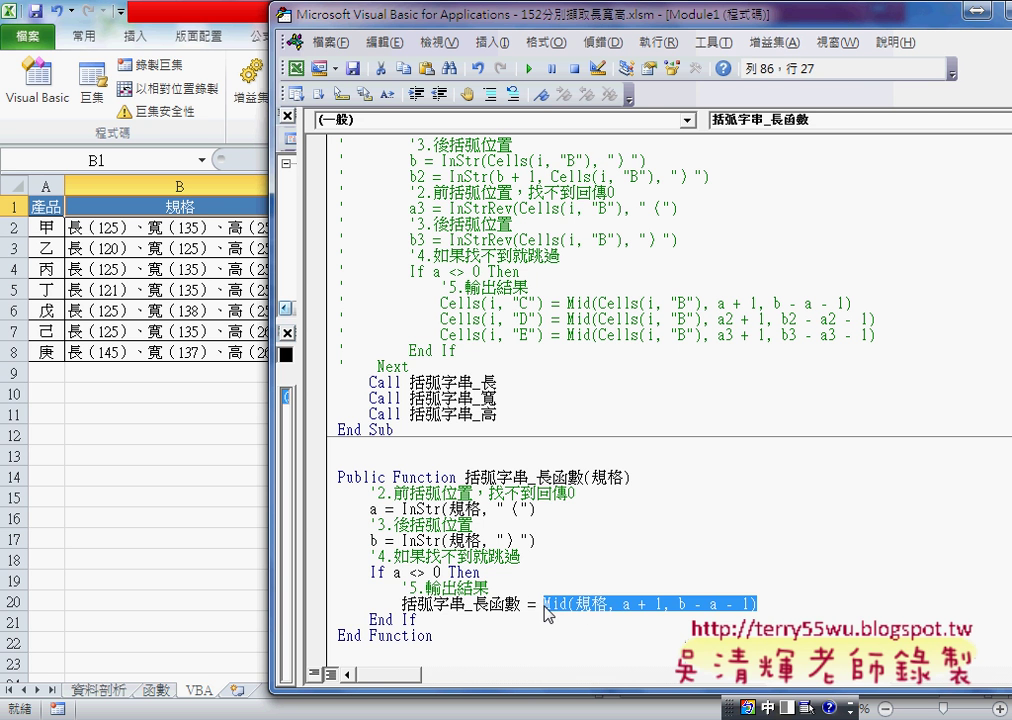
pyautogui.click(241, 540)
# Enter the user-defined =括弧字串_長函數(B2) in C2 and fill it down to C8
pyautogui.click(330, 248)
pyautogui.click(327, 227)
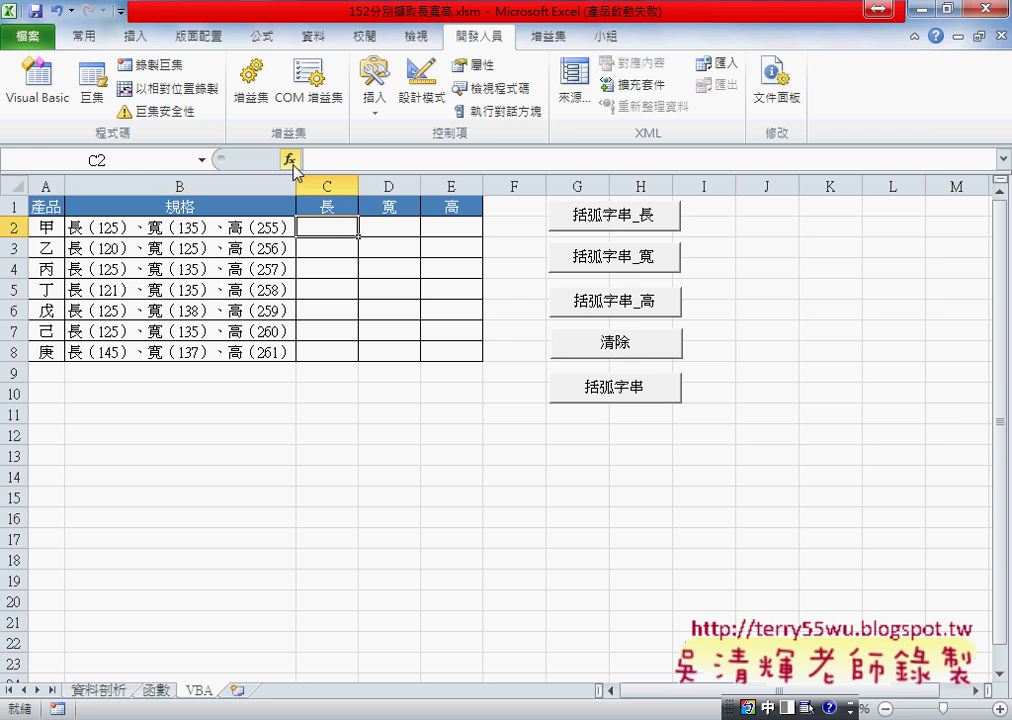
pyautogui.click(289, 159)
pyautogui.click(690, 184)
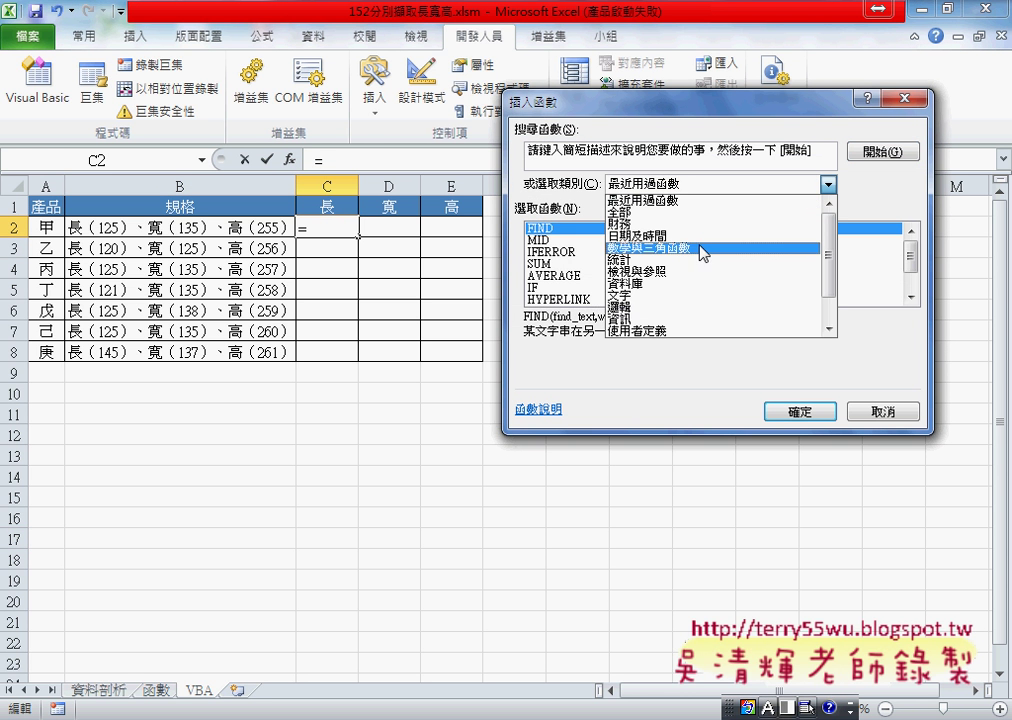
pyautogui.click(700, 340)
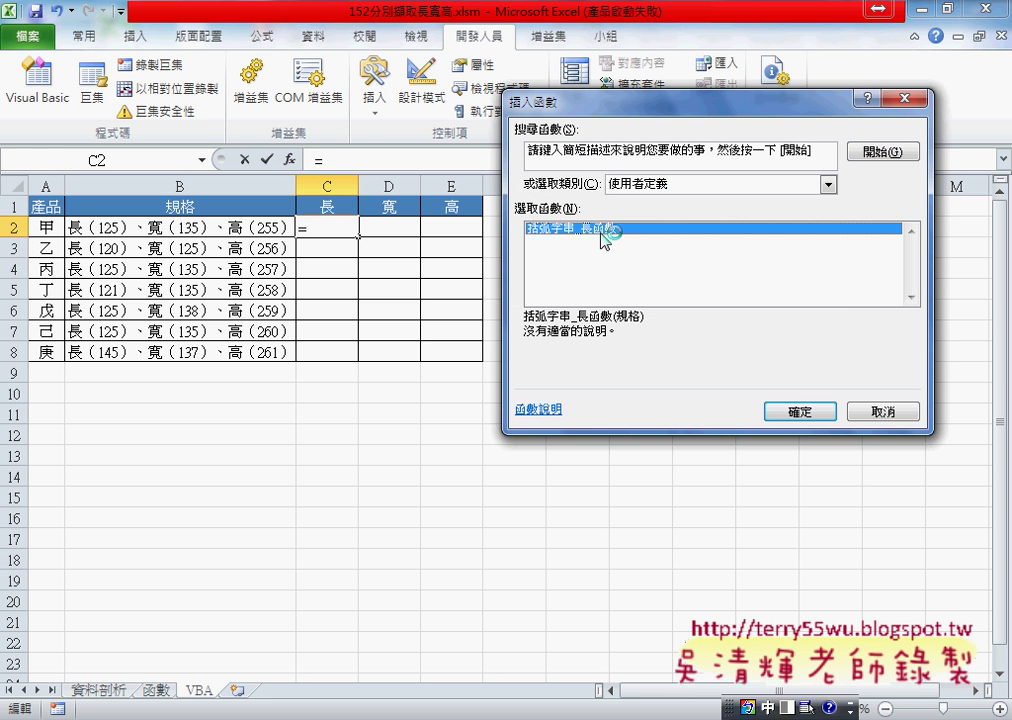
pyautogui.click(798, 412)
pyautogui.click(213, 236)
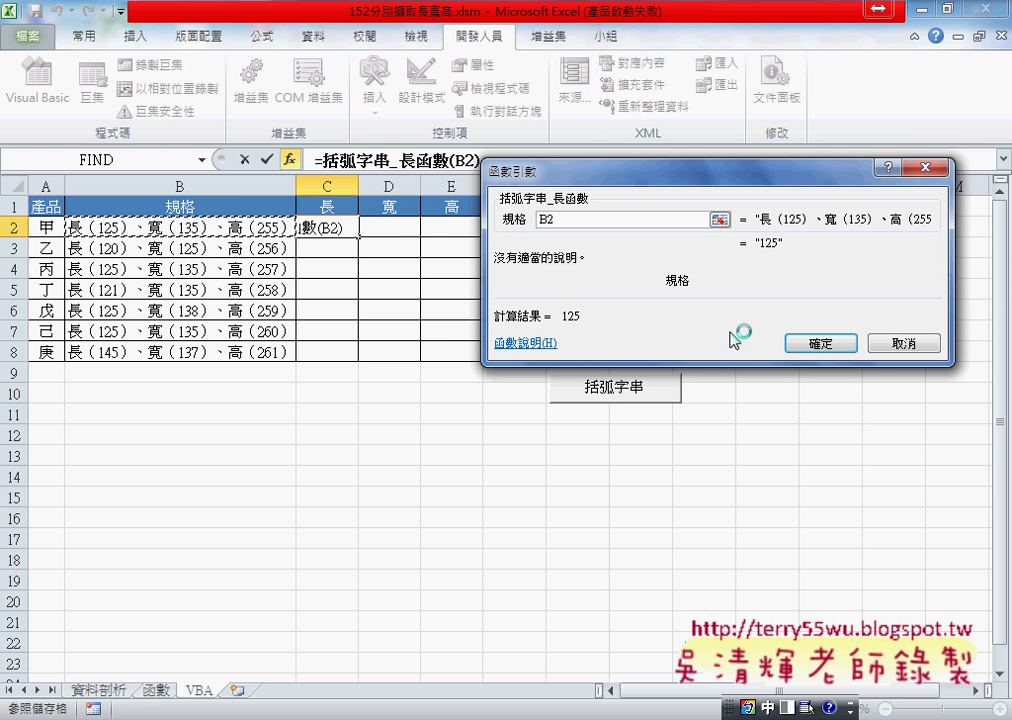
pyautogui.click(819, 345)
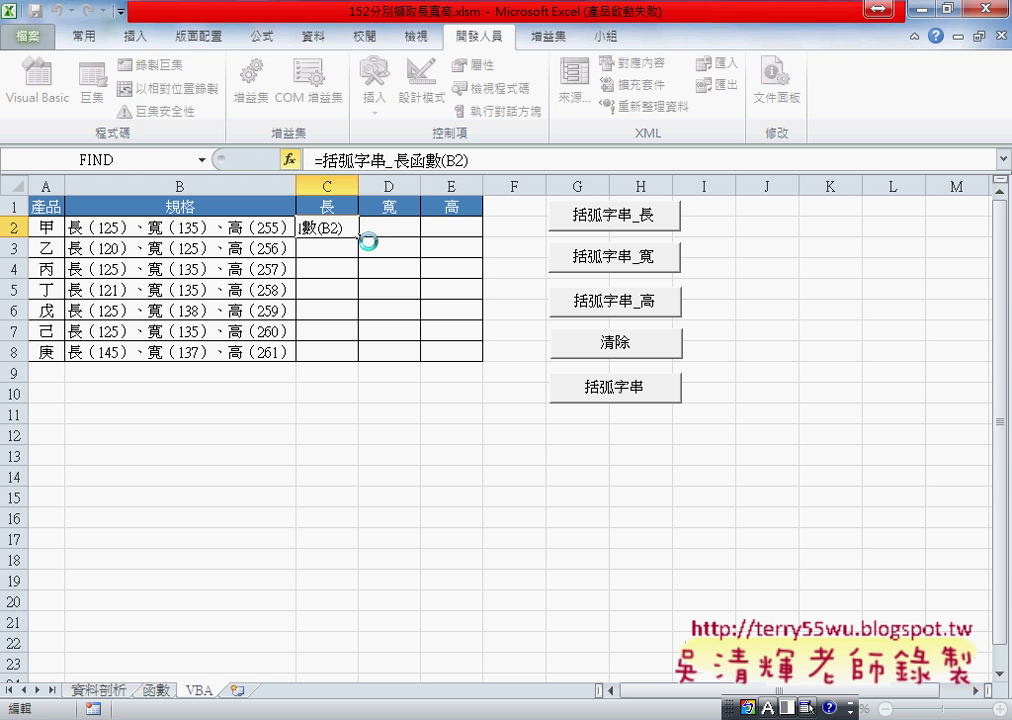
pyautogui.moveTo(358, 236); pyautogui.dragTo(358, 356)
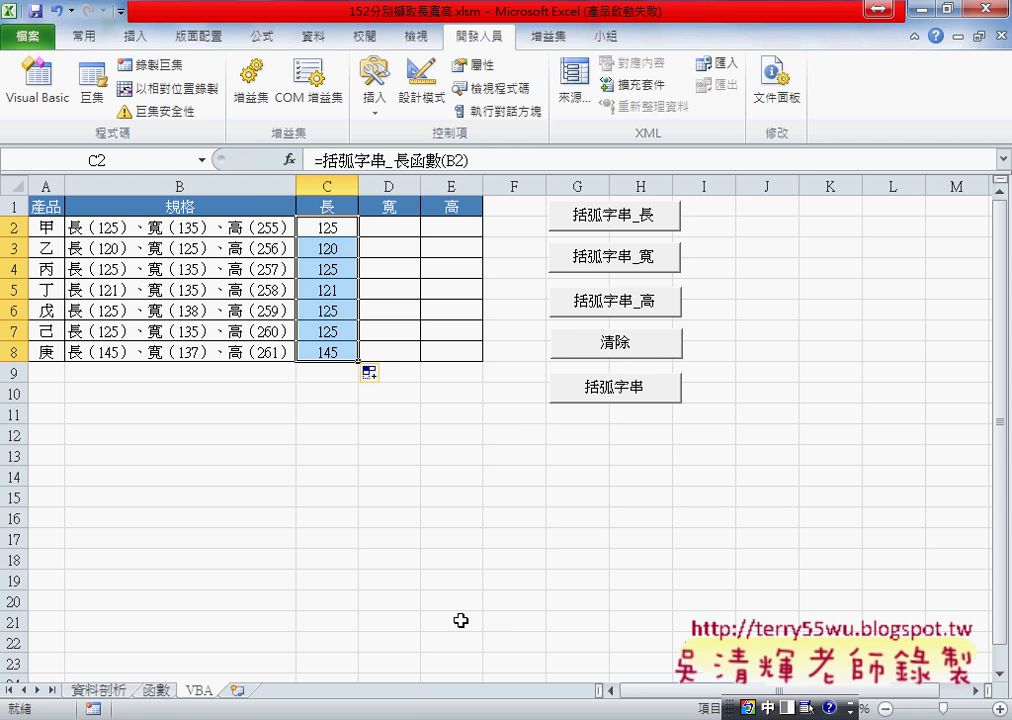
pyautogui.hotkey('alt', 'F11')
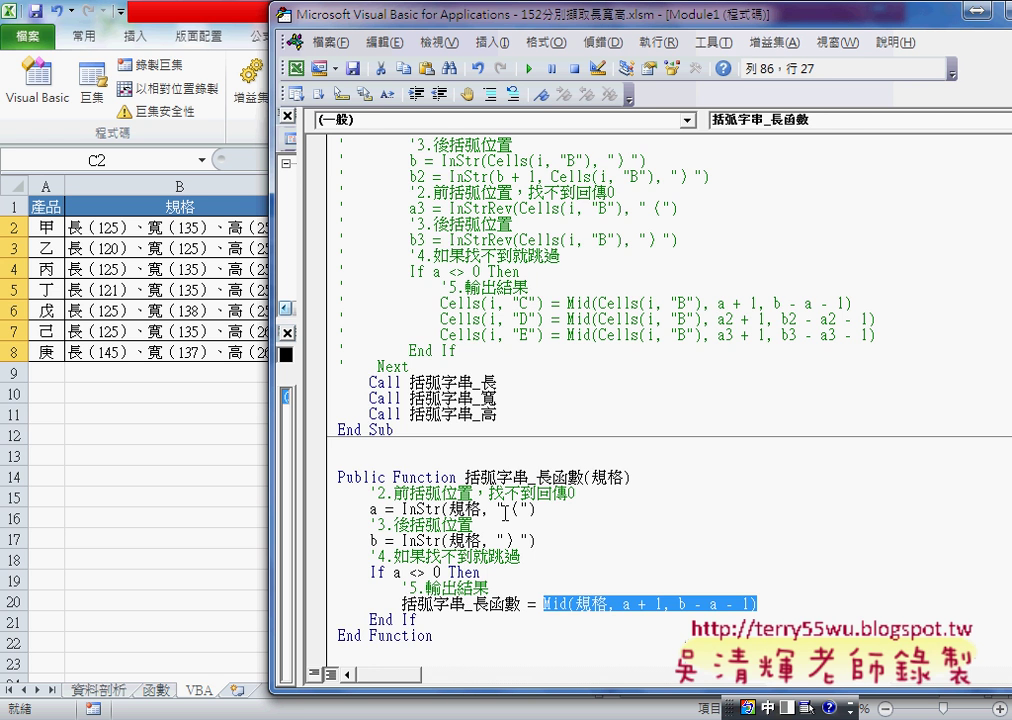
pyautogui.scroll(4, 505, 512)
pyautogui.scroll(4, 505, 510)
pyautogui.scroll(3, 505, 510)
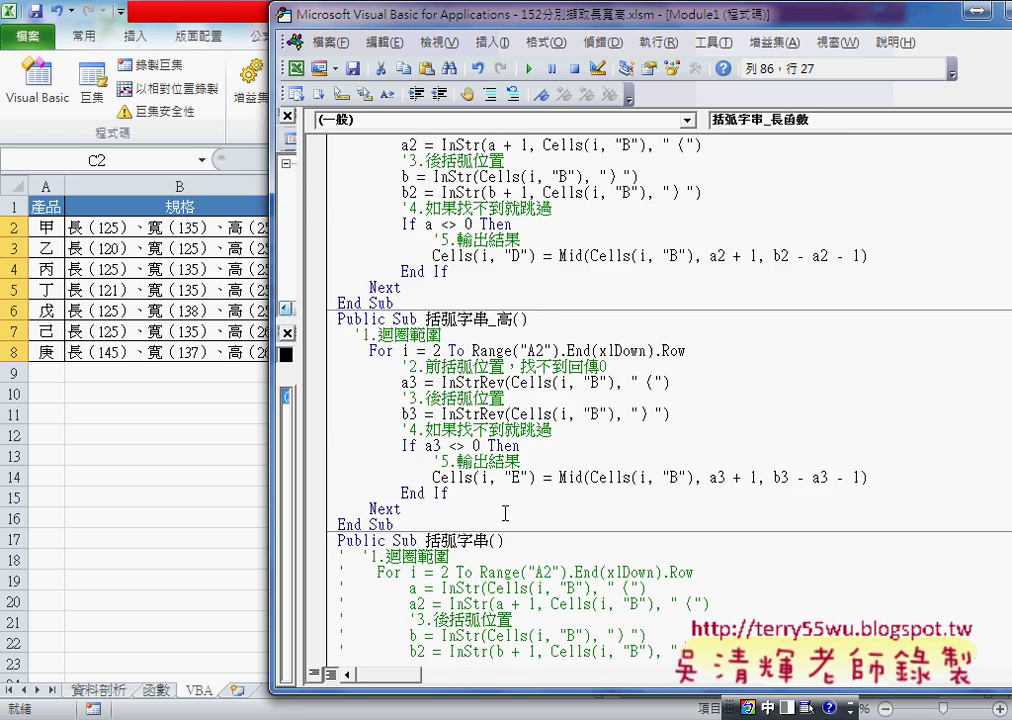
pyautogui.scroll(2, 490, 480)
pyautogui.scroll(1, 465, 440)
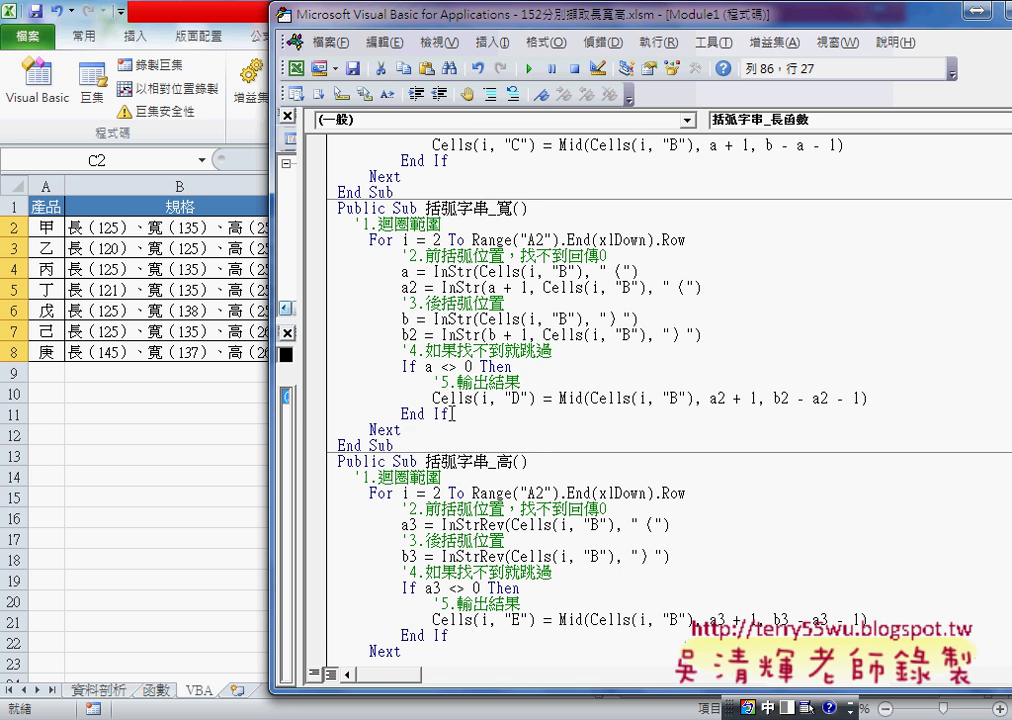
pyautogui.moveTo(452, 414); pyautogui.dragTo(329, 252)
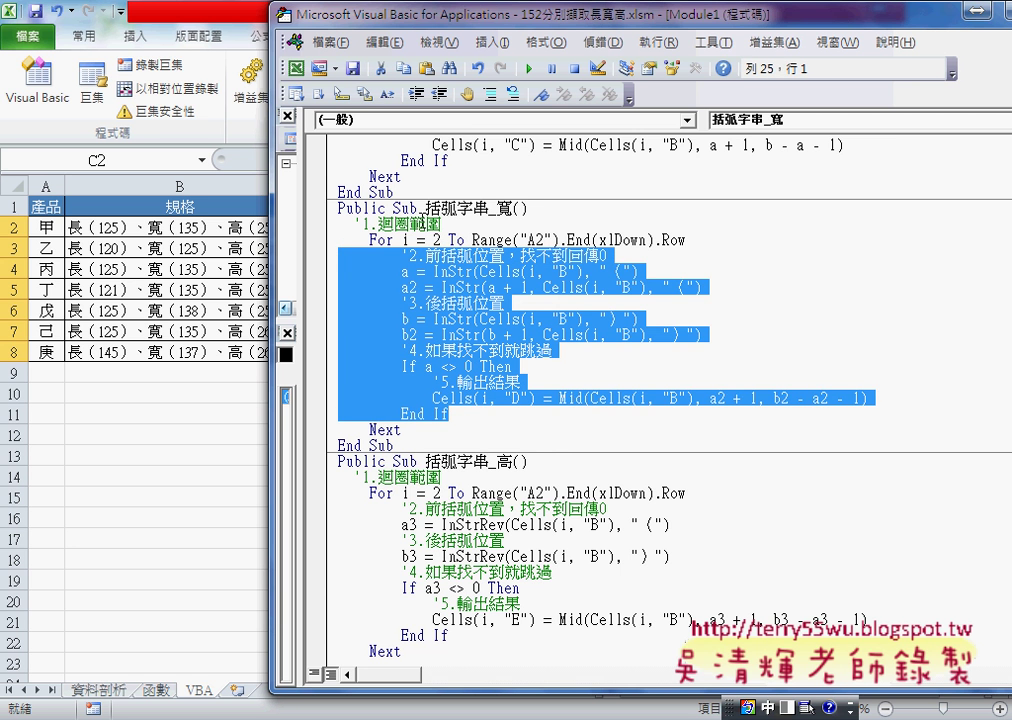
pyautogui.moveTo(426, 208); pyautogui.dragTo(513, 208)
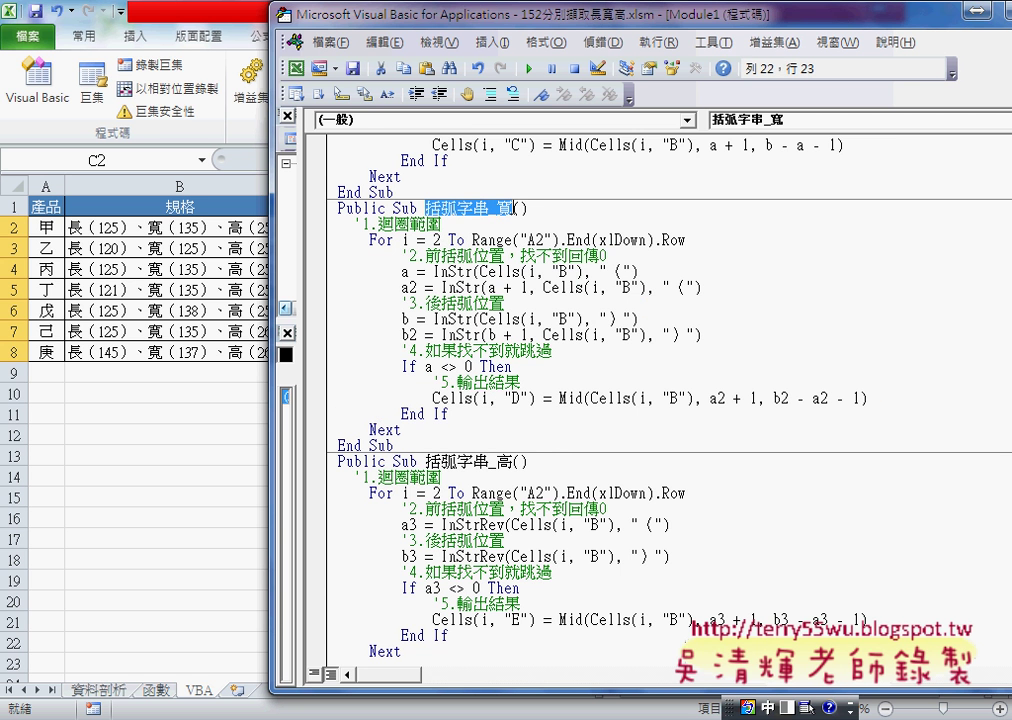
pyautogui.click(491, 42)
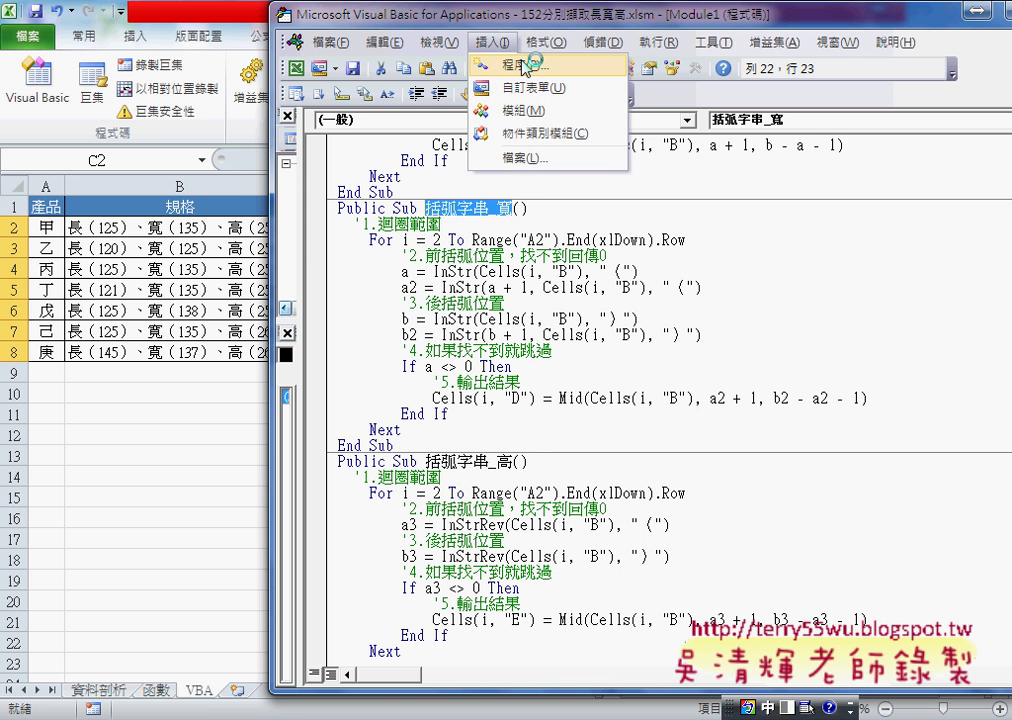
pyautogui.click(524, 66)
pyautogui.click(425, 258)
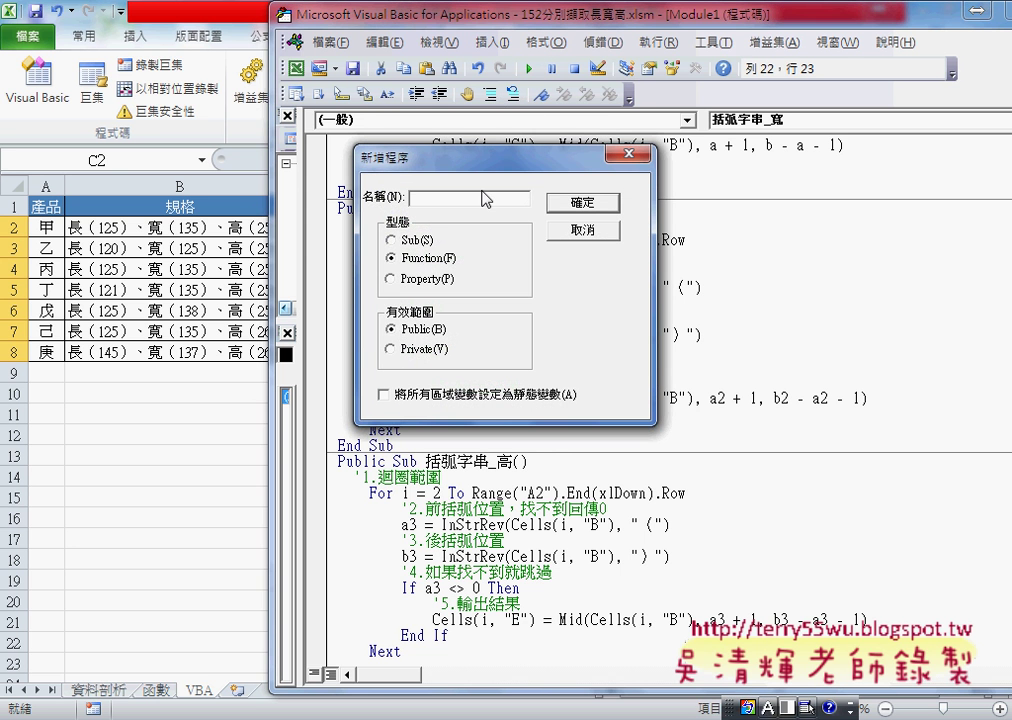
pyautogui.moveTo(385, 156); pyautogui.dragTo(608, 186)
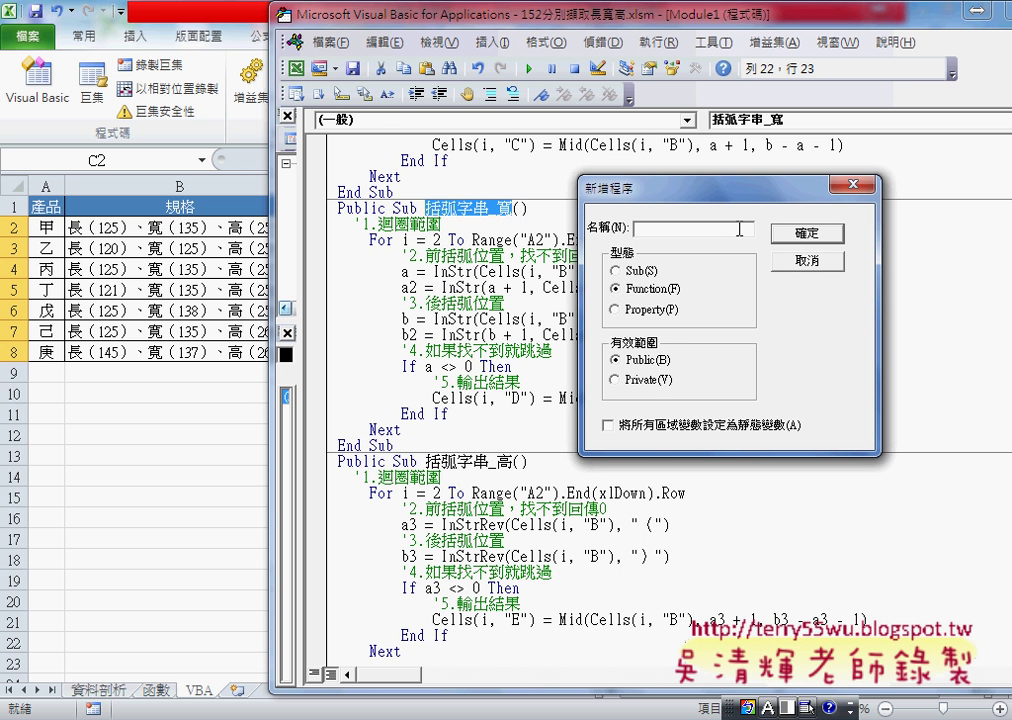
pyautogui.press('Escape')
pyautogui.scroll(-2, 699, 303)
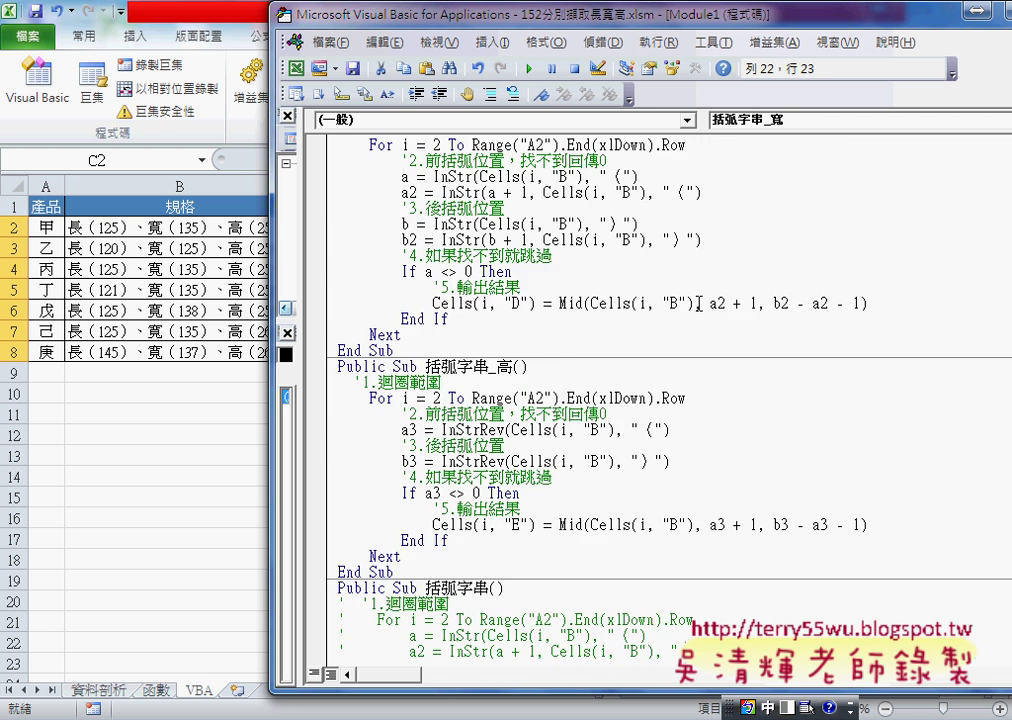
pyautogui.scroll(1, 699, 303)
pyautogui.scroll(-9, 699, 303)
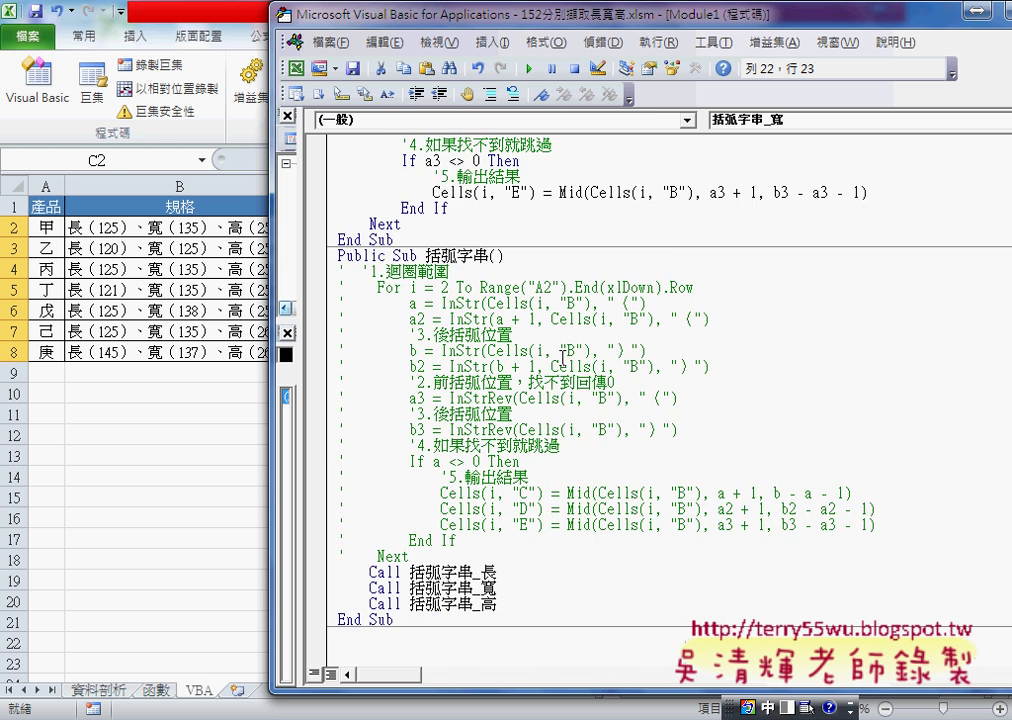
pyautogui.scroll(-3, 614, 468)
# Select Public Function 括弧字串_長函數(規格) from its header through End Function
pyautogui.doubleClick(608, 478)
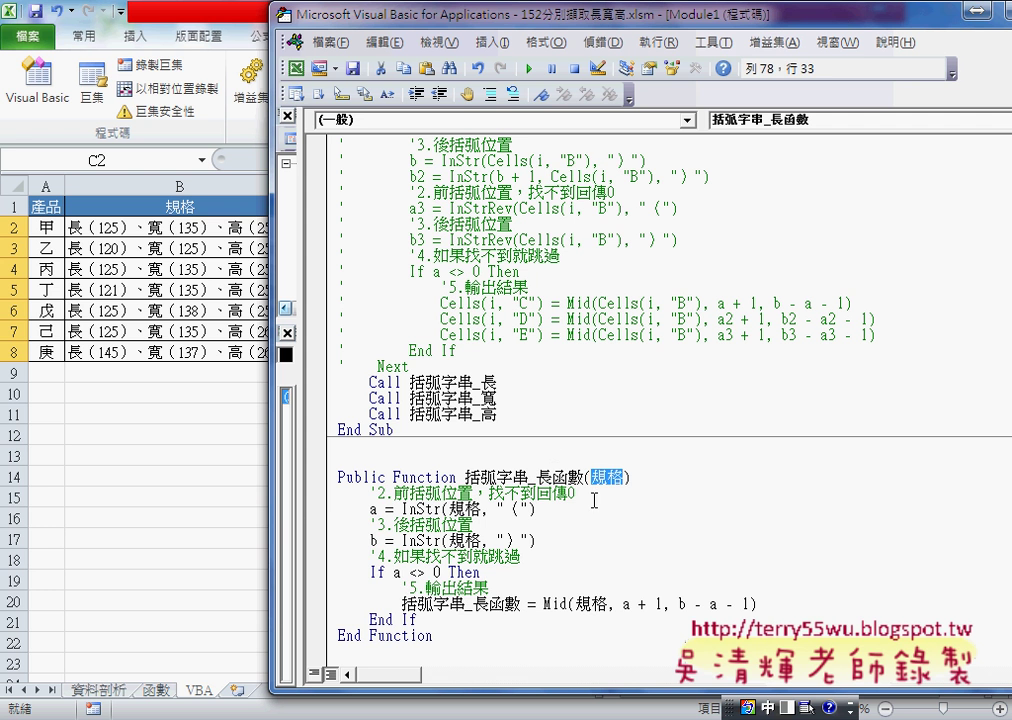
pyautogui.moveTo(327, 619)
pyautogui.mouseDown()
pyautogui.moveTo(323, 517)
pyautogui.moveTo(339, 494)
pyautogui.mouseUp()
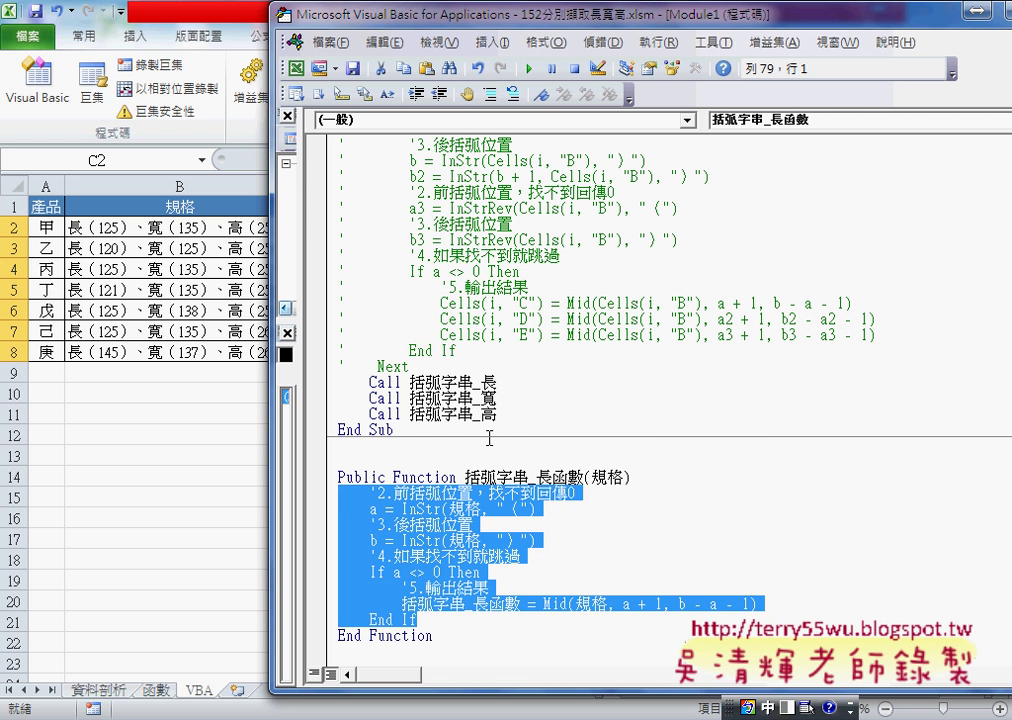
pyautogui.click(601, 478)
pyautogui.click(446, 509)
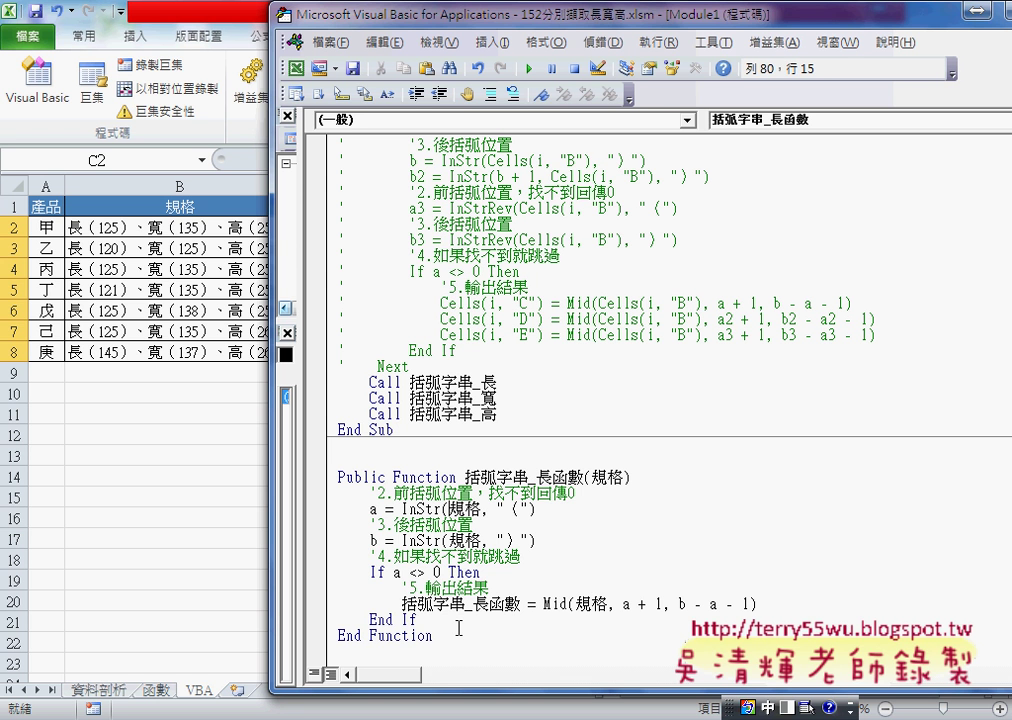
pyautogui.moveTo(458, 632)
pyautogui.mouseDown()
pyautogui.moveTo(314, 499)
pyautogui.moveTo(314, 476)
pyautogui.mouseUp()
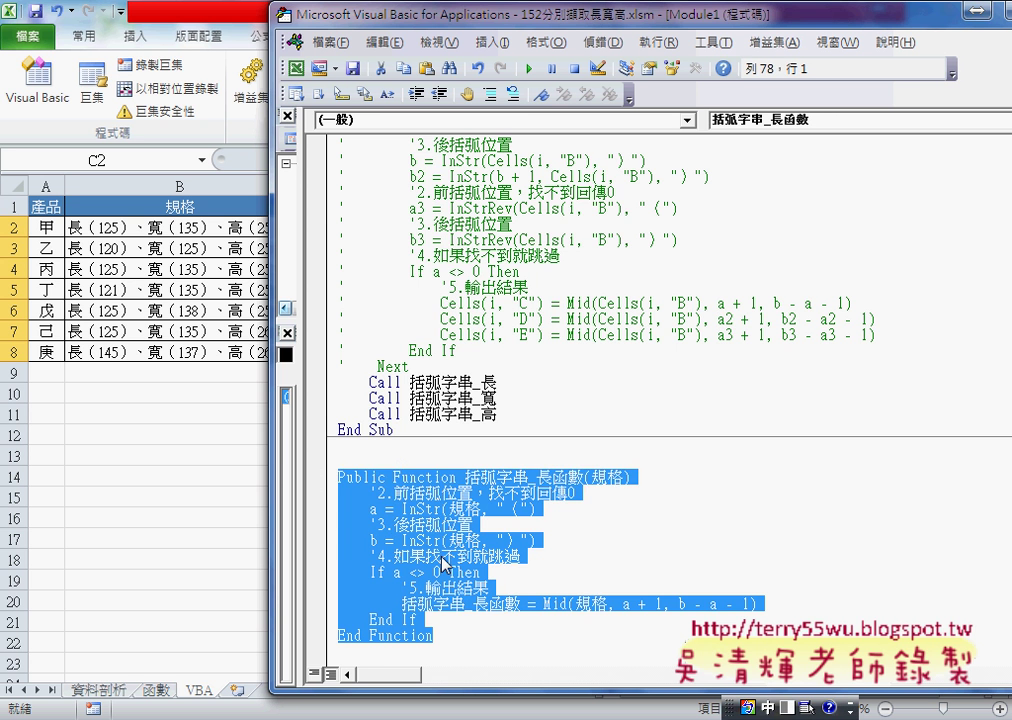
# Duplicate the length function below End Function and rename the copy 括弧字串_寬函數
pyautogui.hotkey('ctrl', 'c')
pyautogui.click(383, 655)
pyautogui.hotkey('ctrl', 'v')
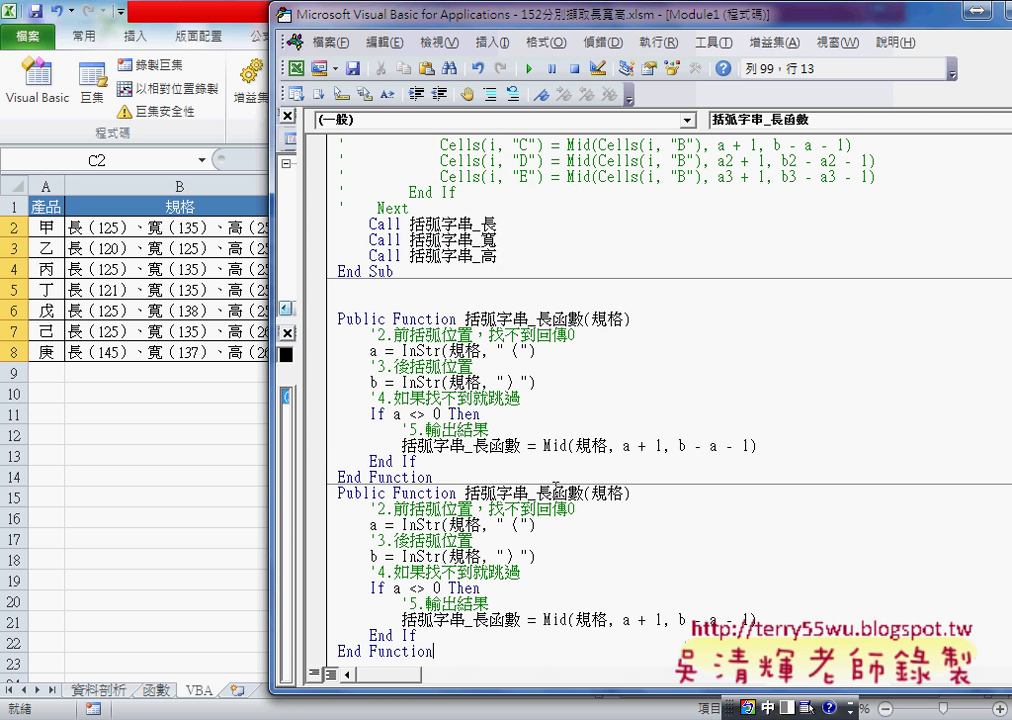
pyautogui.moveTo(550, 493); pyautogui.dragTo(537, 493)
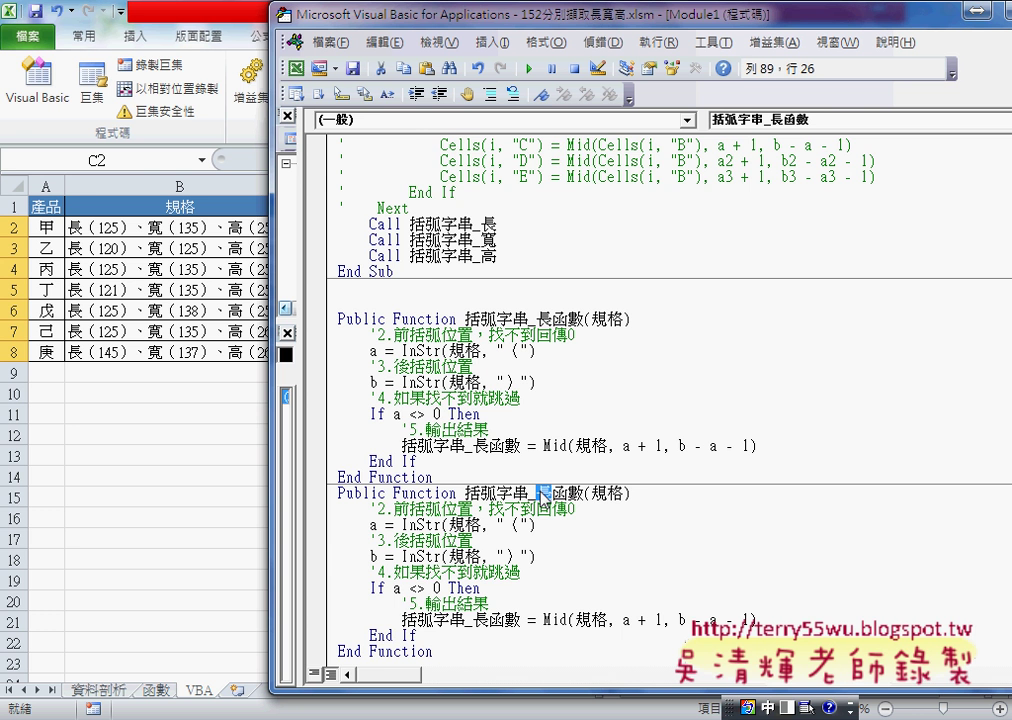
pyautogui.write('d')
pyautogui.press('space')
# Replace the copy's body with the 括弧字串_寬 sub's a2/b2 extraction code
pyautogui.scroll(4, 542, 557)
pyautogui.scroll(2, 542, 557)
pyautogui.scroll(5, 541, 492)
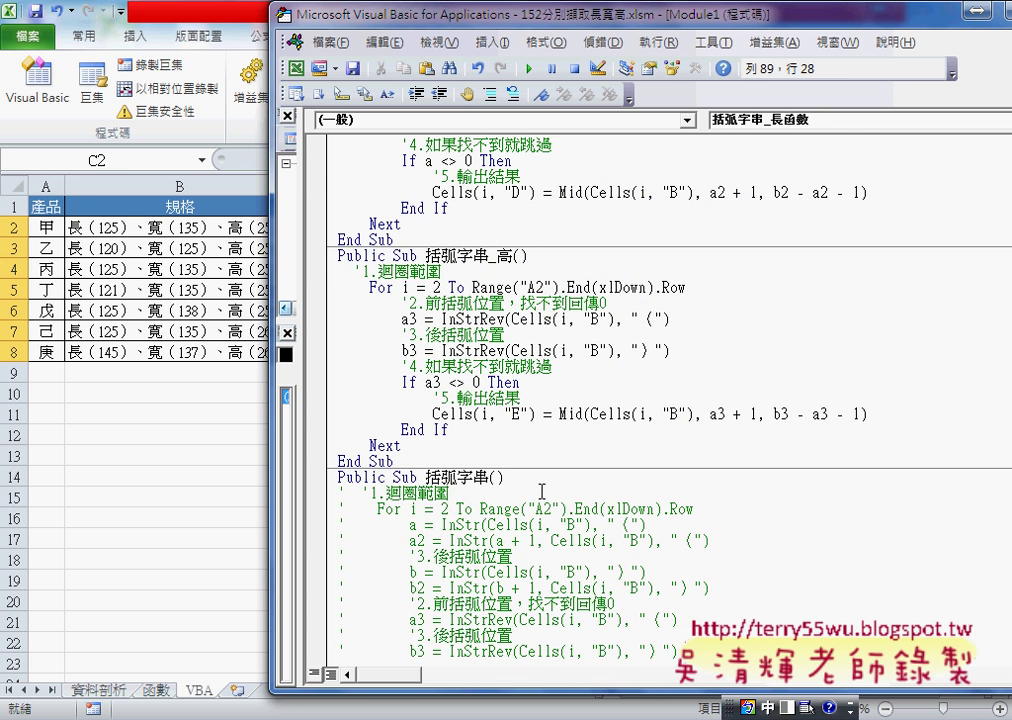
pyautogui.scroll(1, 542, 492)
pyautogui.scroll(3, 480, 440)
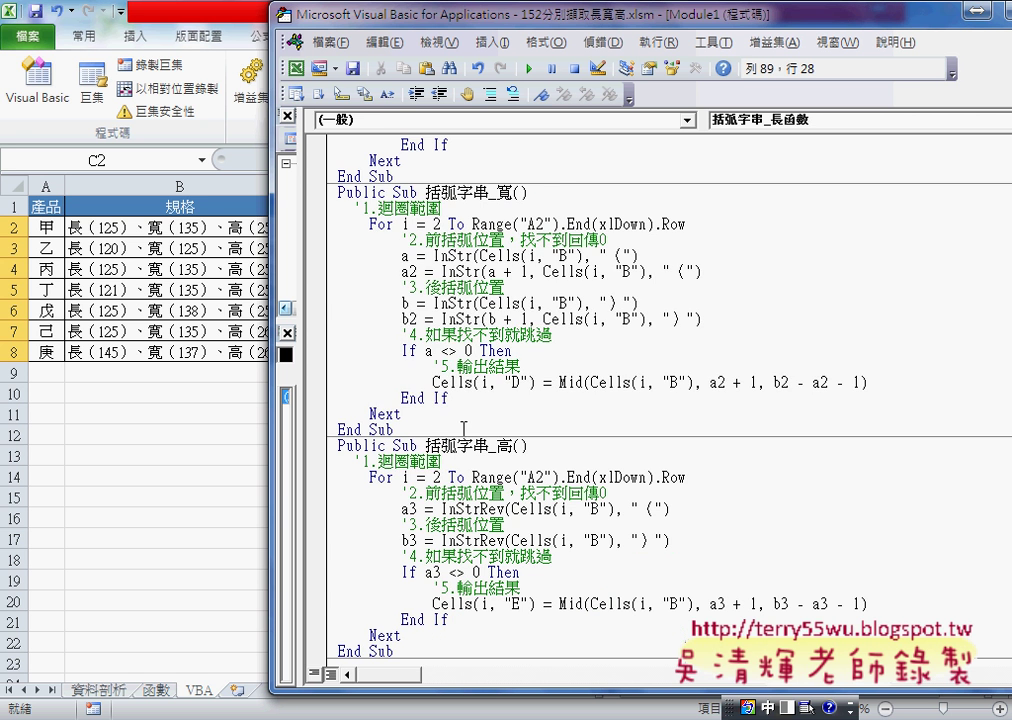
pyautogui.moveTo(449, 400); pyautogui.dragTo(289, 241)
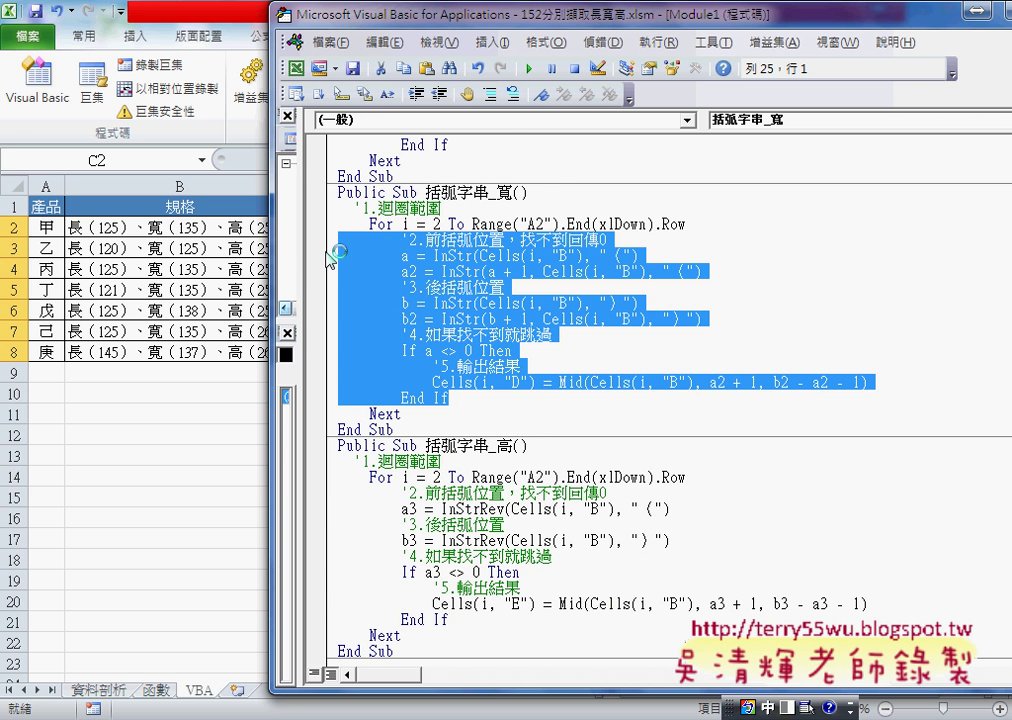
pyautogui.scroll(-5, 459, 320)
pyautogui.scroll(-8, 459, 320)
pyautogui.scroll(-2, 453, 636)
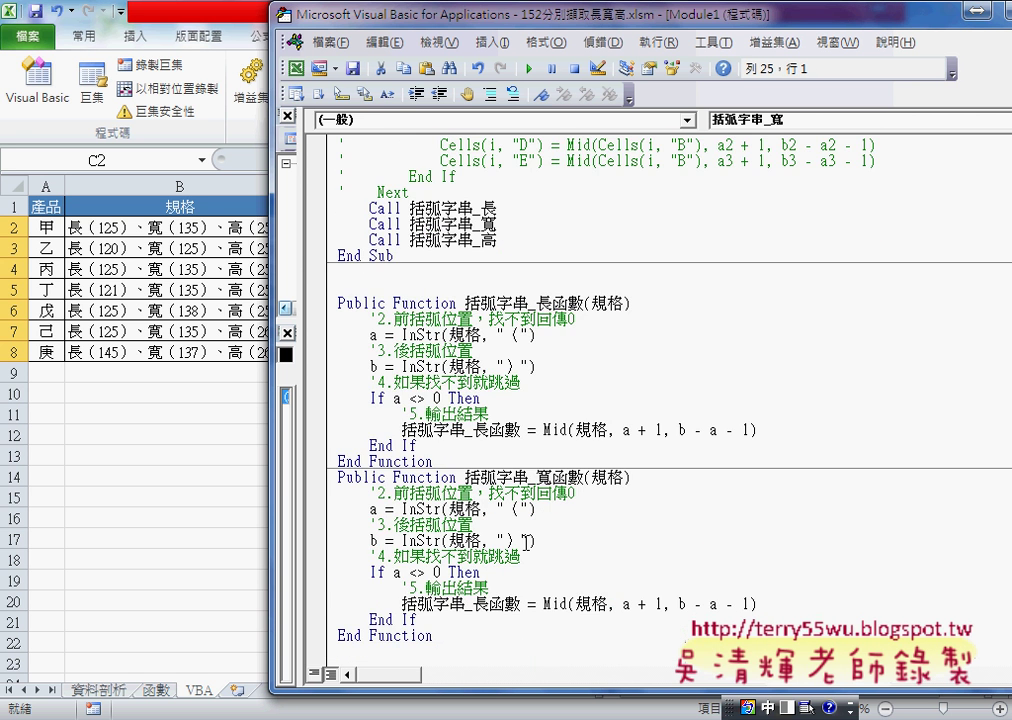
pyautogui.moveTo(425, 620); pyautogui.dragTo(338, 493)
pyautogui.hotkey('ctrl', 'v')
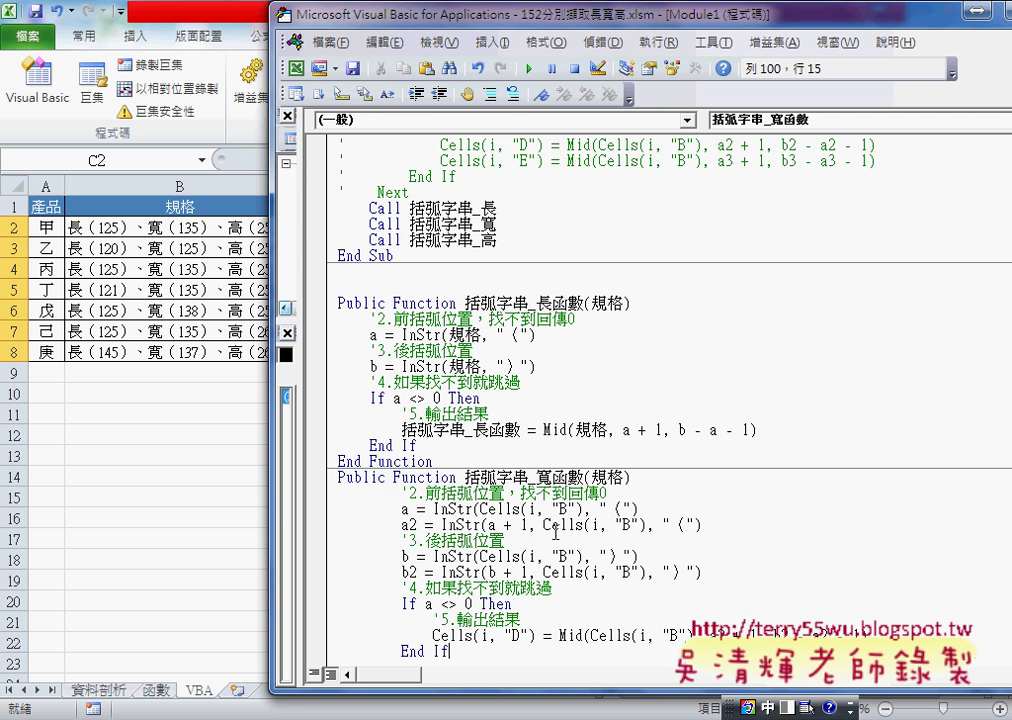
pyautogui.scroll(-1, 479, 633)
# Outdent the 寬函數 body and replace each Cells(i, "B") in InStr and Mid with 規格
pyautogui.moveTo(452, 620); pyautogui.dragTo(323, 461)
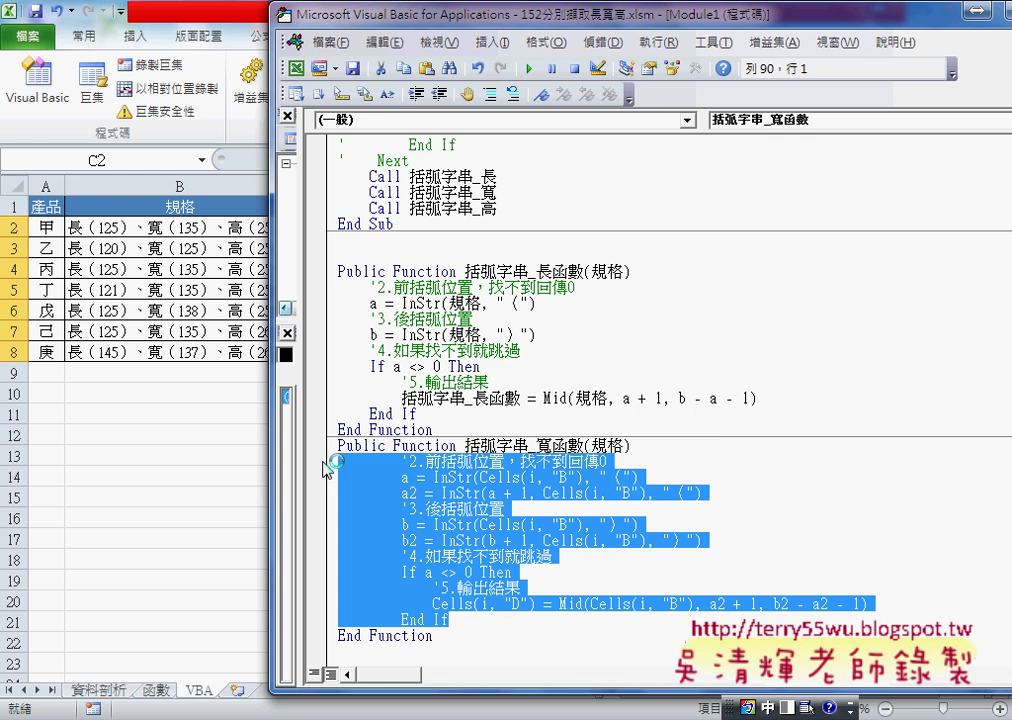
pyautogui.hotkey('shift', 'Tab')
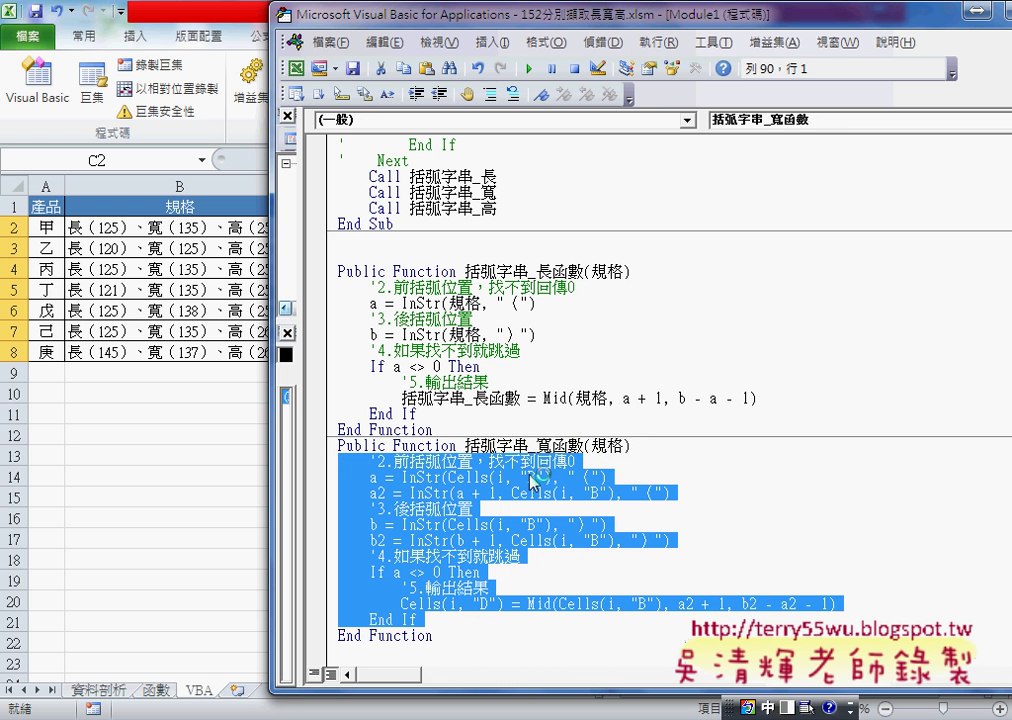
pyautogui.click(606, 445)
pyautogui.doubleClick(606, 445)
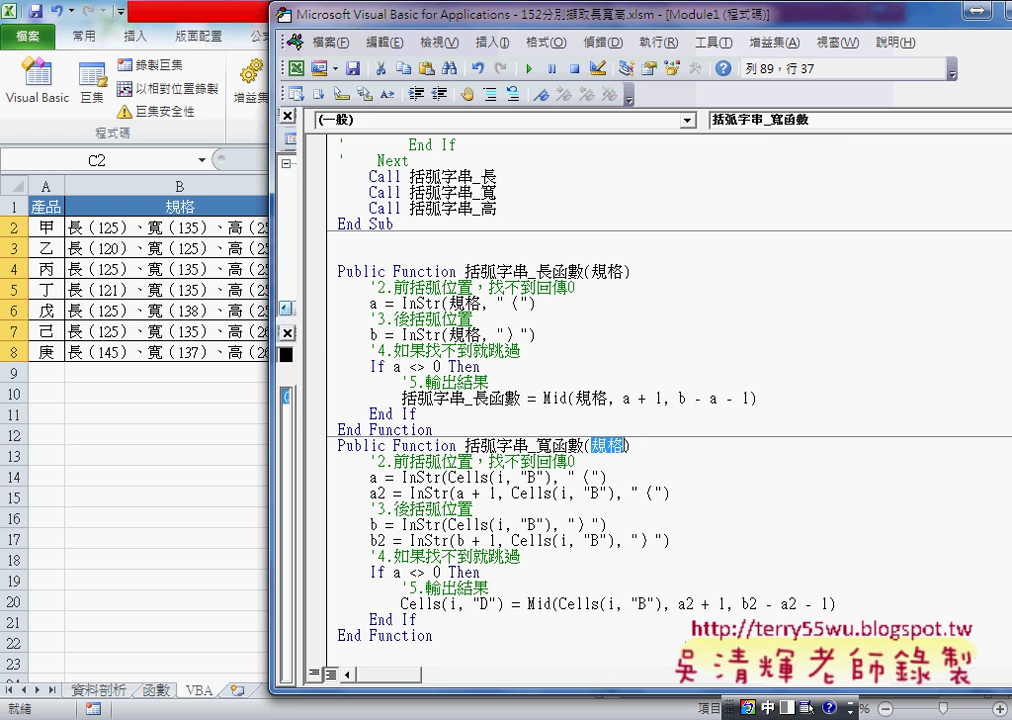
pyautogui.moveTo(448, 477)
pyautogui.mouseDown()
pyautogui.moveTo(549, 477)
pyautogui.moveTo(607, 493)
pyautogui.mouseUp()
pyautogui.hotkey('ctrl', 'v')
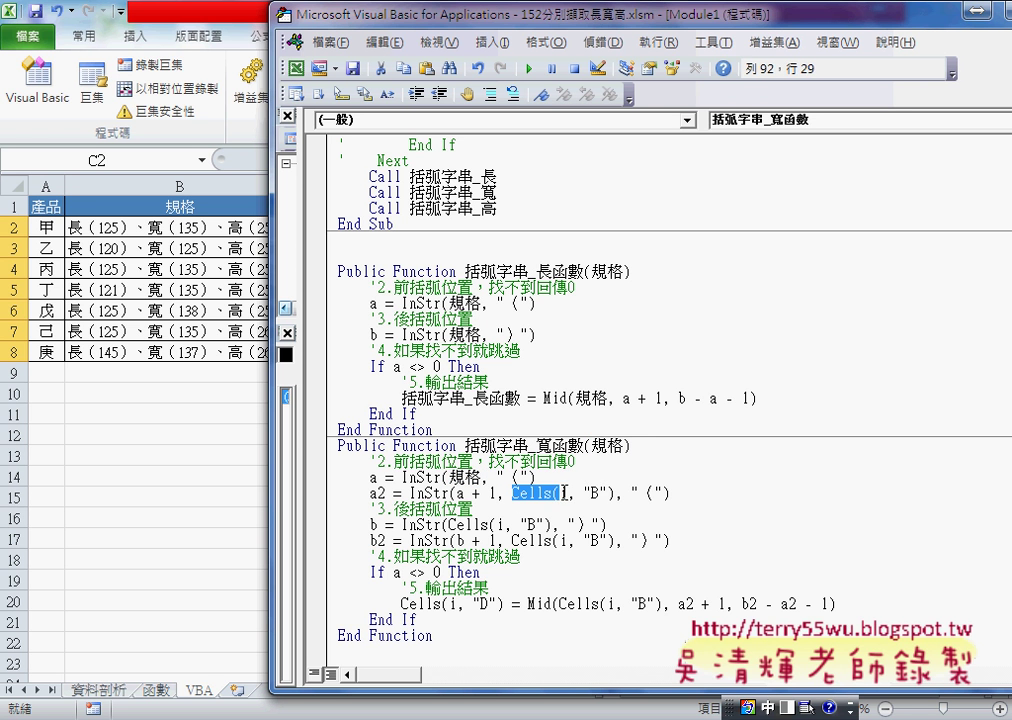
pyautogui.hotkey('ctrl', 'v')
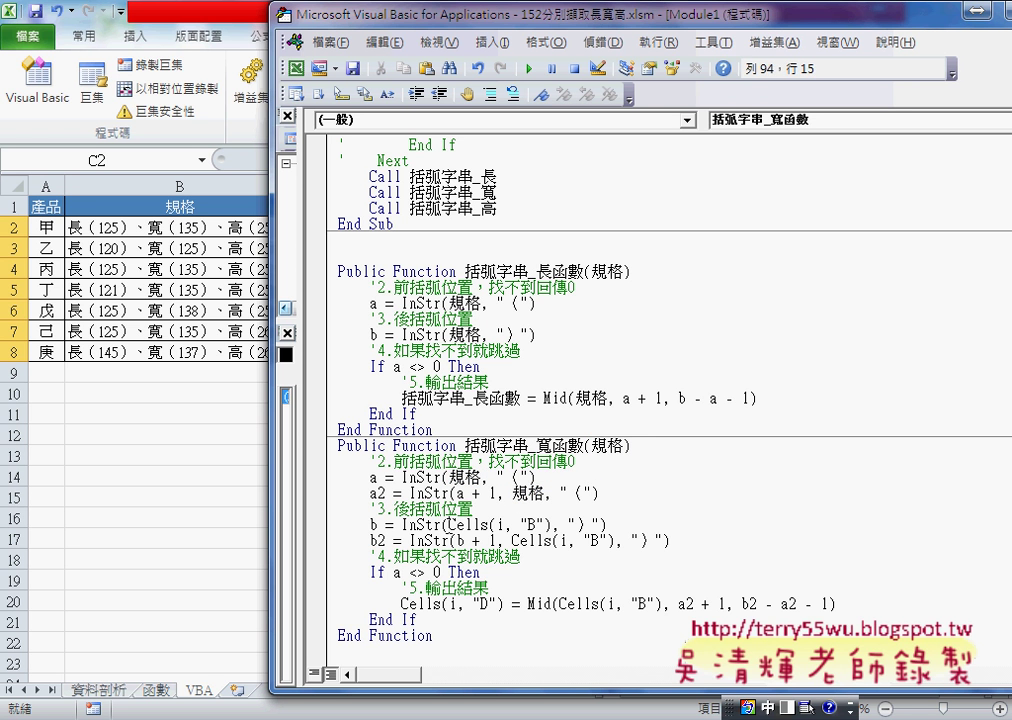
pyautogui.moveTo(448, 524)
pyautogui.mouseDown()
pyautogui.moveTo(551, 524)
pyautogui.moveTo(607, 540)
pyautogui.mouseUp()
pyautogui.hotkey('ctrl', 'v')
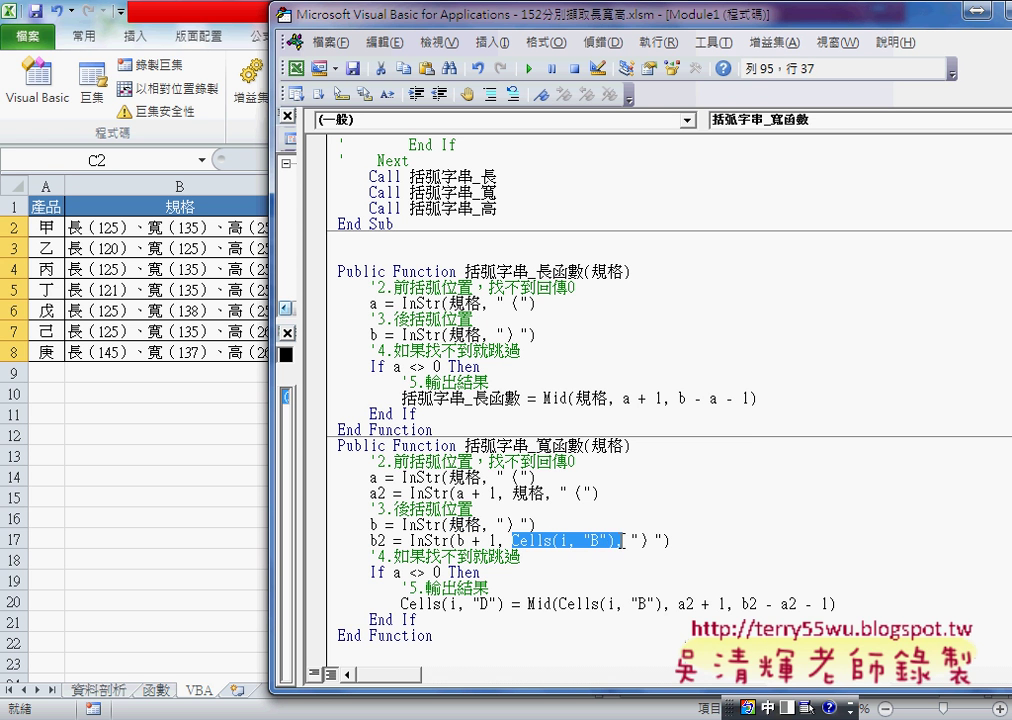
pyautogui.hotkey('ctrl', 'v')
pyautogui.moveTo(558, 604); pyautogui.dragTo(667, 604)
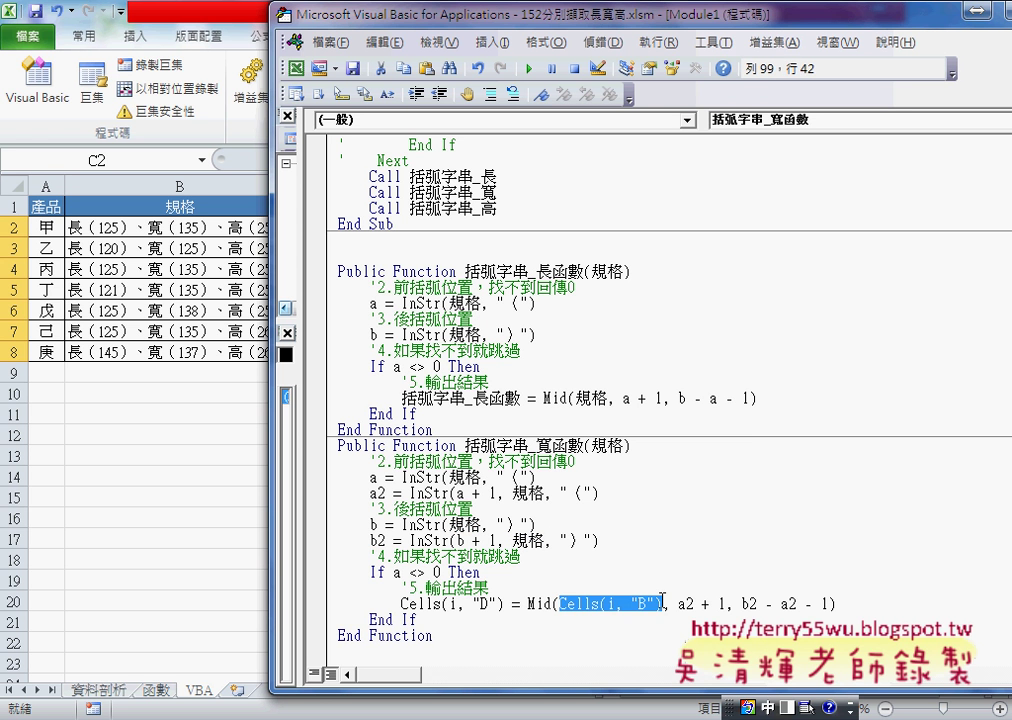
pyautogui.hotkey('ctrl', 'v')
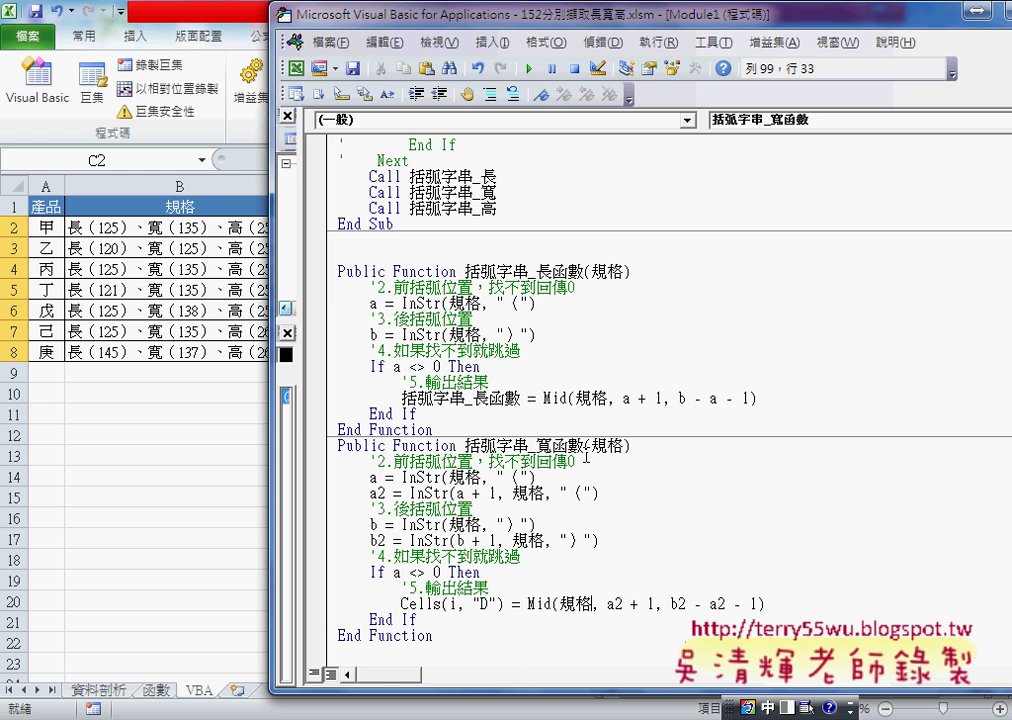
# Replace Cells(i, "D") with 括弧字串_寬函數 so the function returns the width
pyautogui.moveTo(583, 446); pyautogui.dragTo(465, 446)
pyautogui.moveTo(504, 604); pyautogui.dragTo(401, 604)
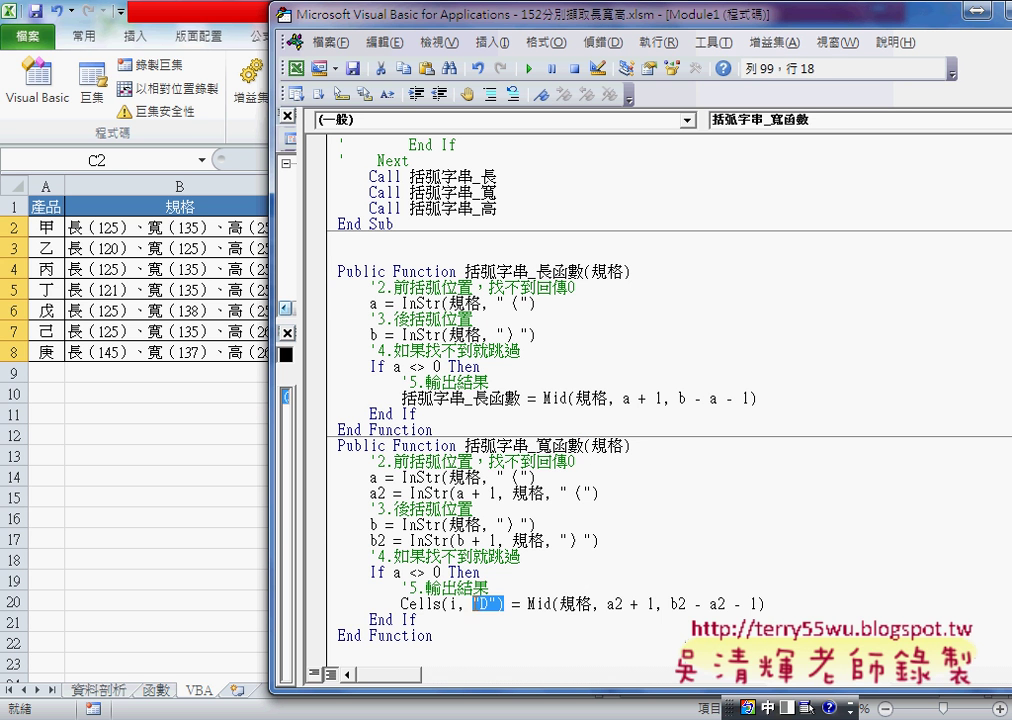
pyautogui.write('括弧字串_寬函數')
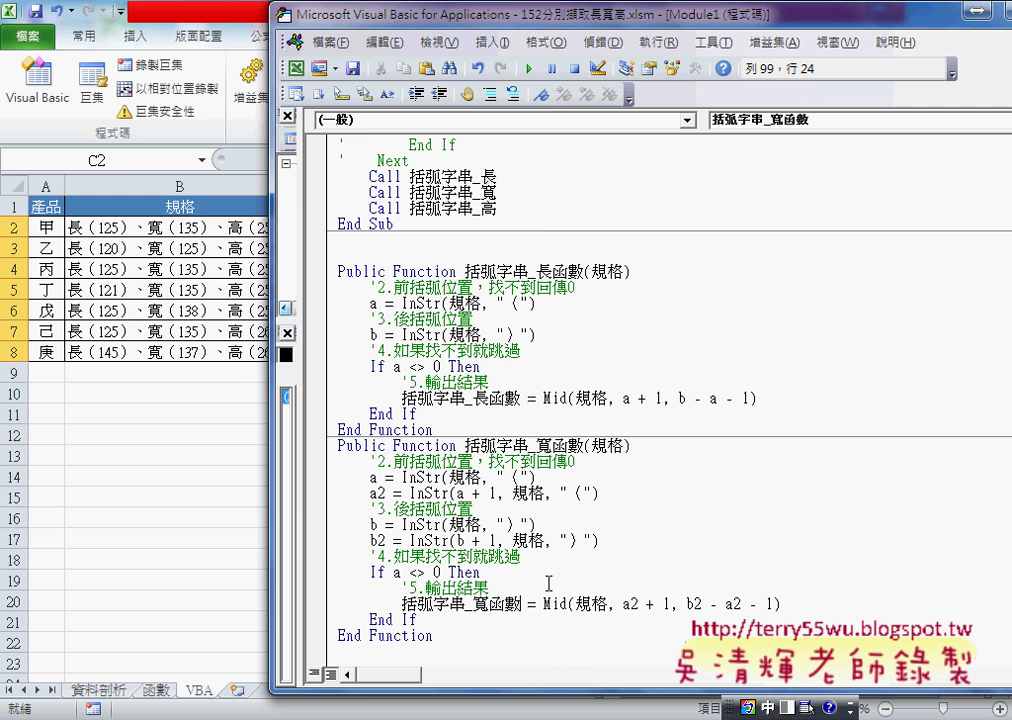
# Enter =括弧字串_寬函數(B2) in D2 via Insert Function and fill it down to D8
pyautogui.click(233, 535)
pyautogui.click(390, 228)
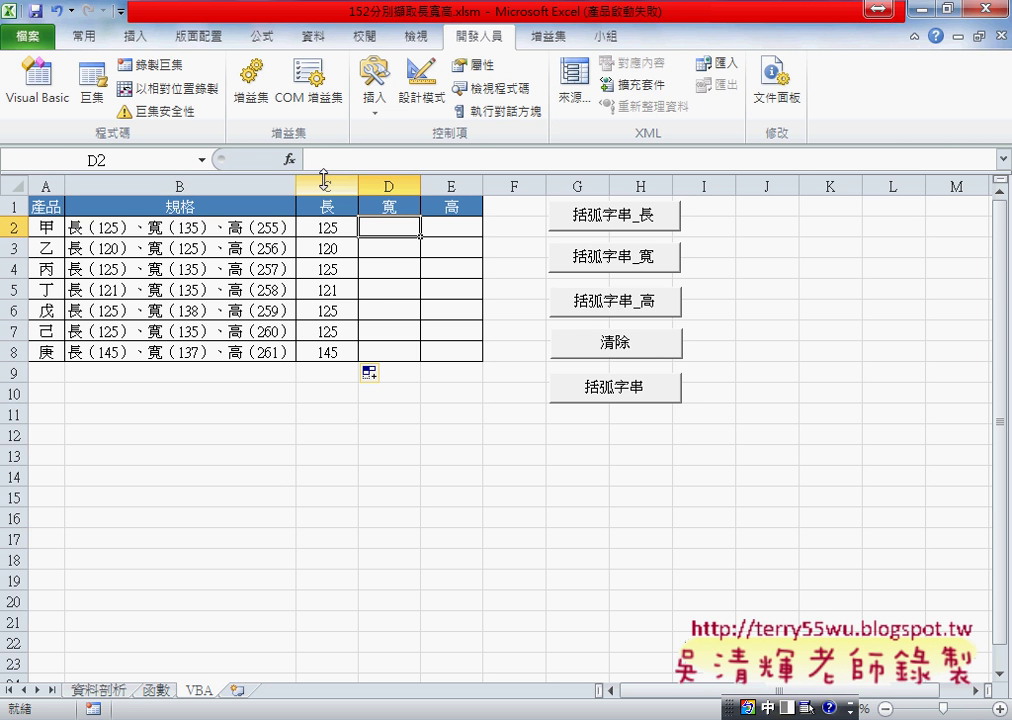
pyautogui.write('=')
pyautogui.click(289, 160)
pyautogui.click(575, 240)
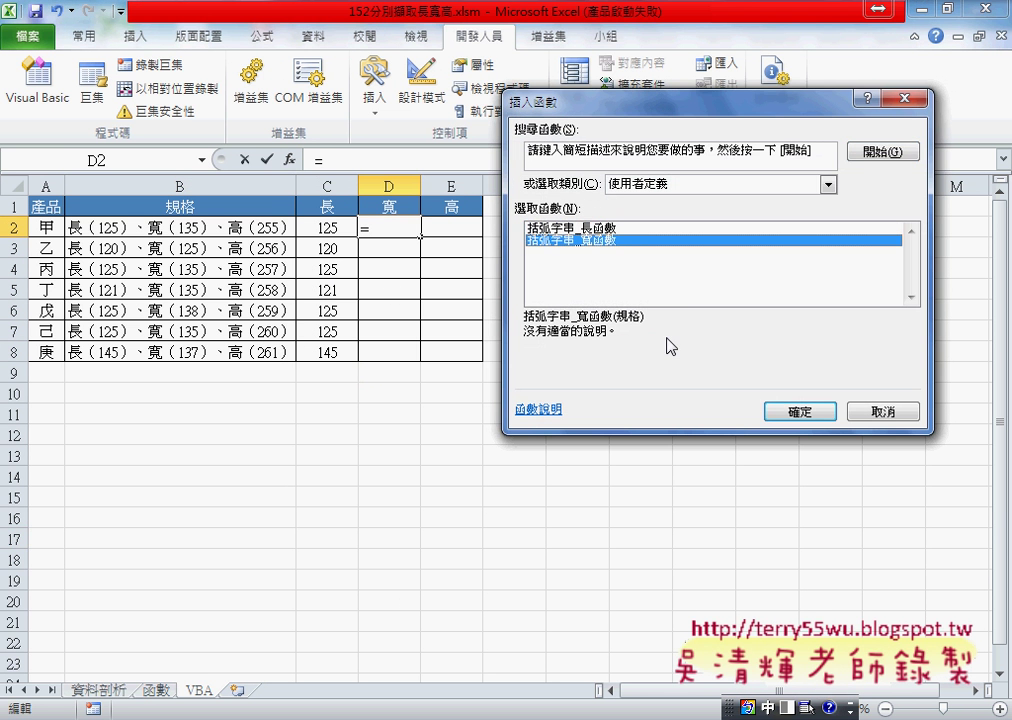
pyautogui.click(800, 411)
pyautogui.click(265, 228)
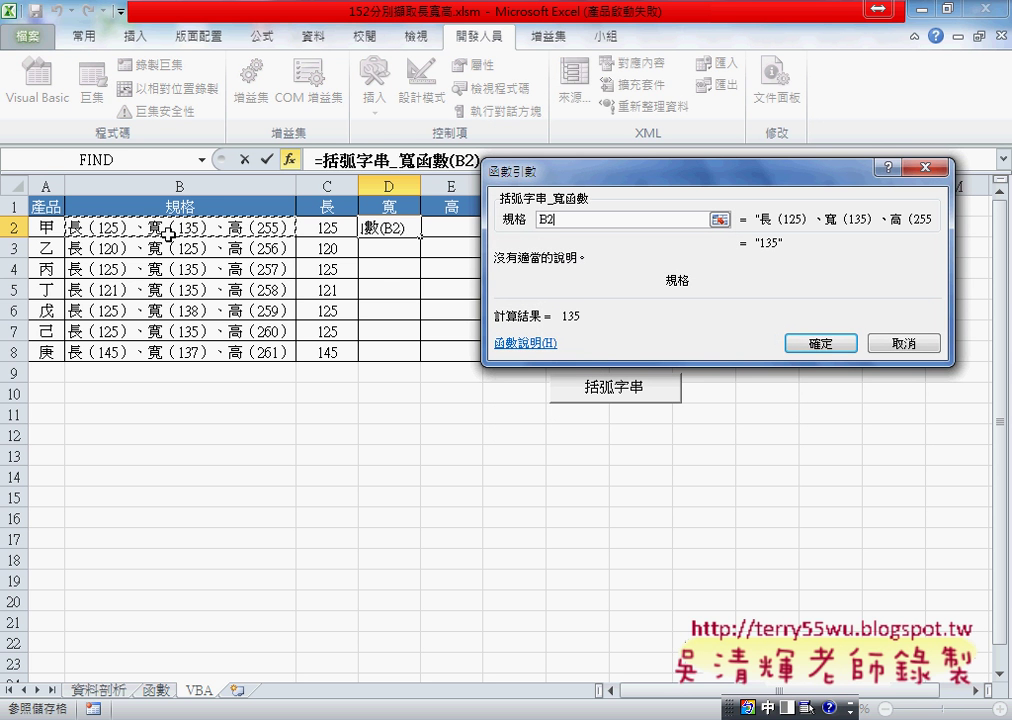
pyautogui.click(819, 343)
pyautogui.moveTo(421, 237); pyautogui.dragTo(426, 357)
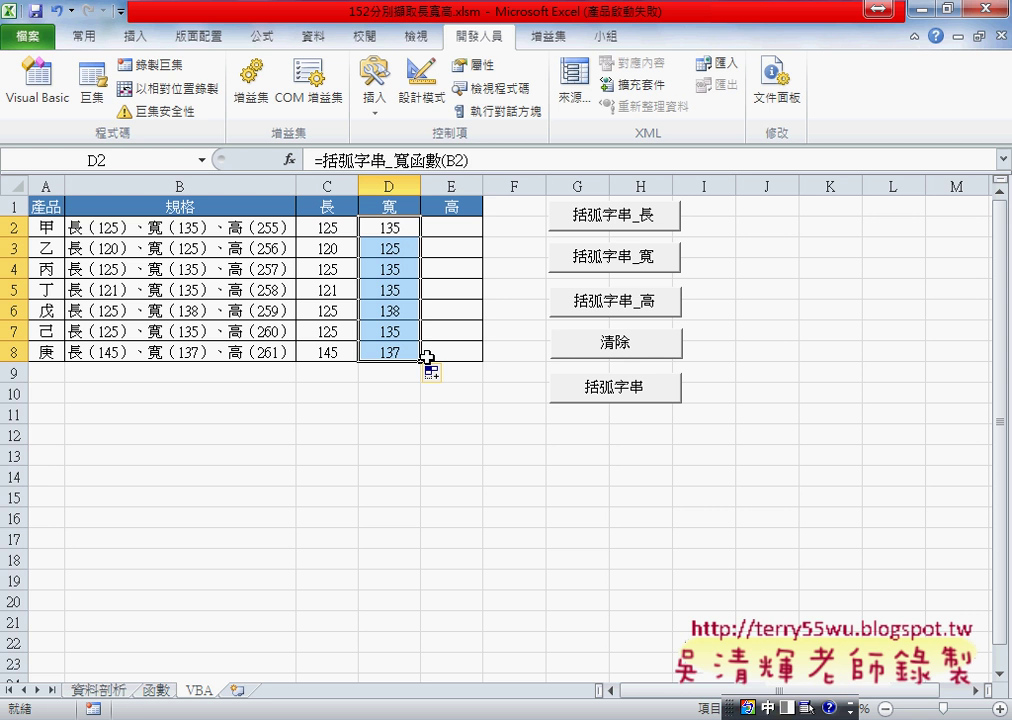
# Fill E2:E8 with 括弧字串_高函數(B2), then check the formulas in C2, D2 and E2
pyautogui.click(614, 300)
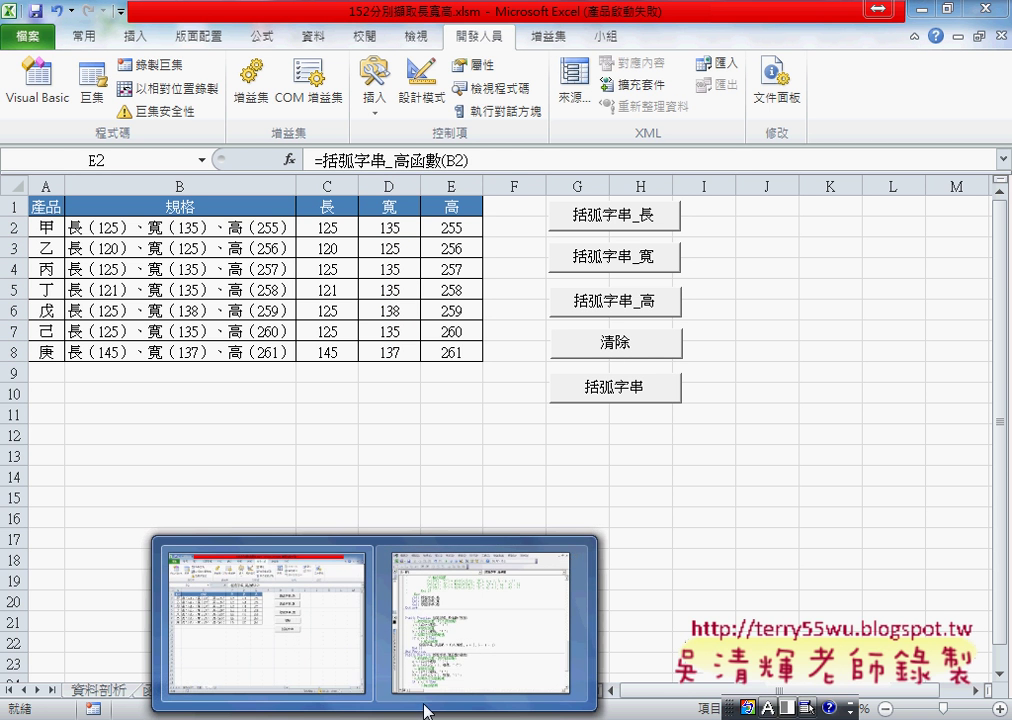
pyautogui.click(488, 660)
pyautogui.click(166, 425)
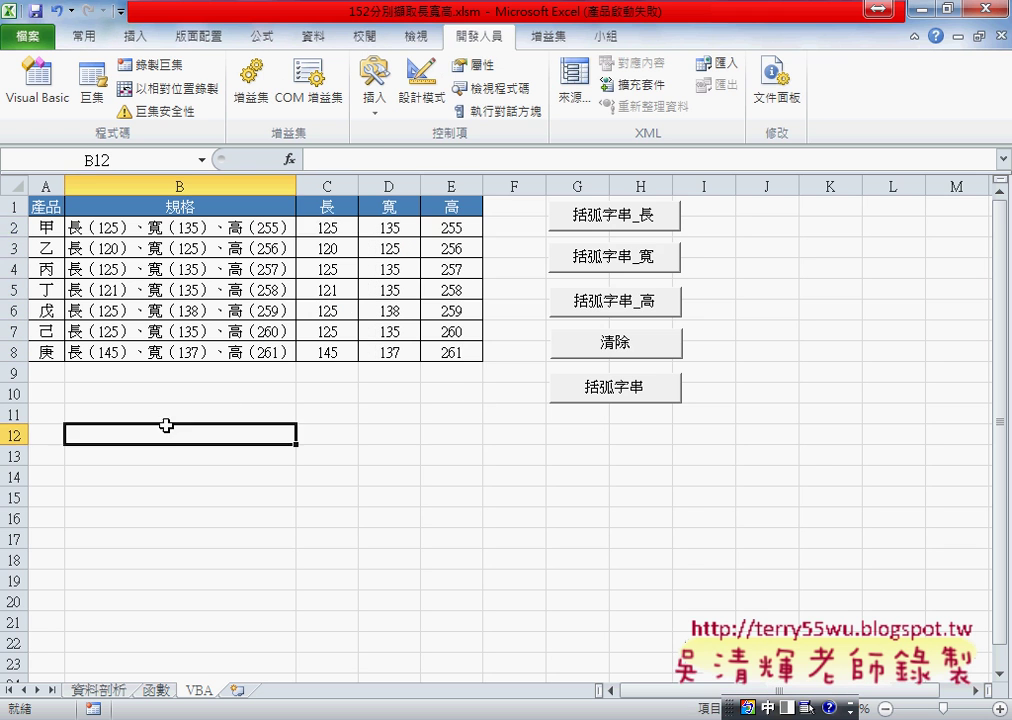
pyautogui.click(328, 228)
pyautogui.click(389, 229)
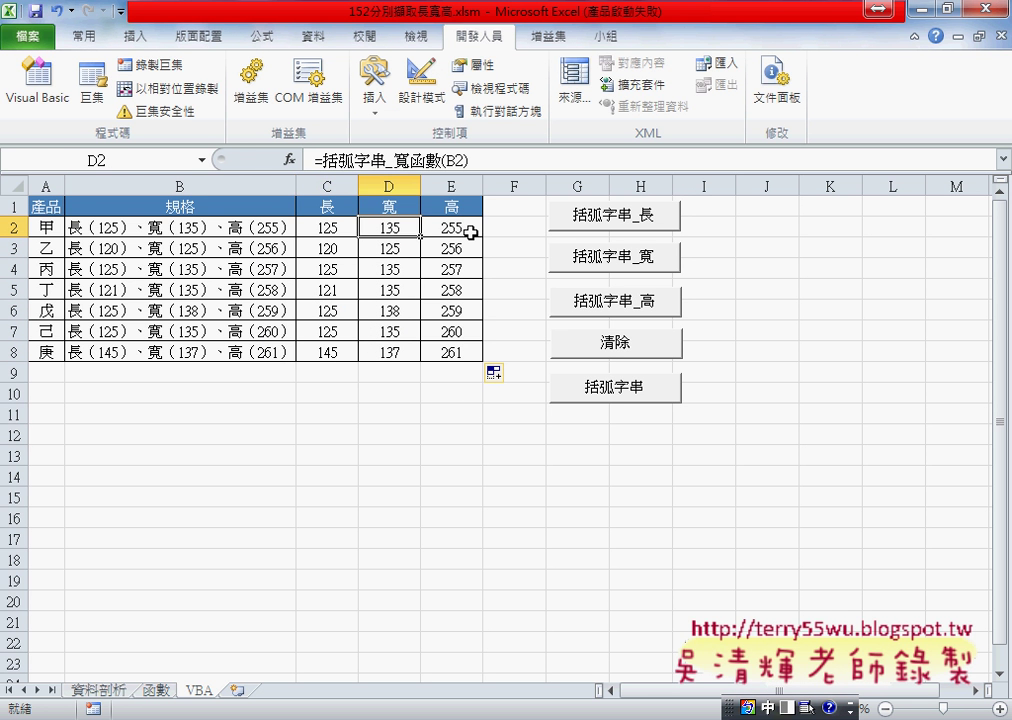
pyautogui.click(470, 231)
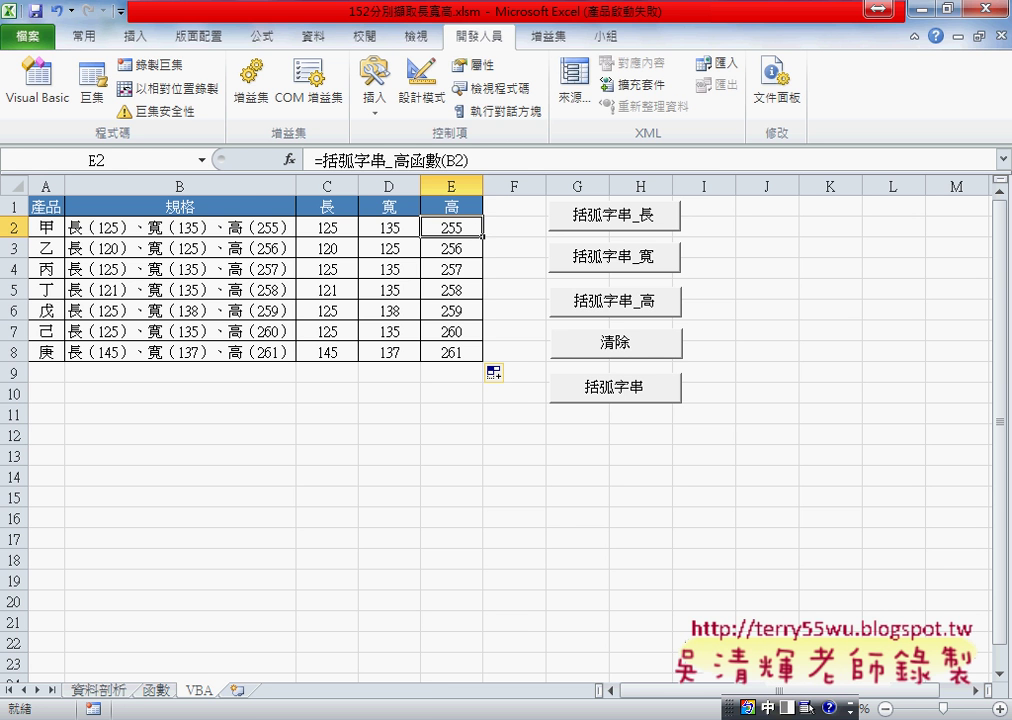
# Copy the selected function code in the VBA editor
pyautogui.hotkey('alt', 'F11')
pyautogui.scroll(-3, 480, 560)
pyautogui.scroll(-2, 480, 560)
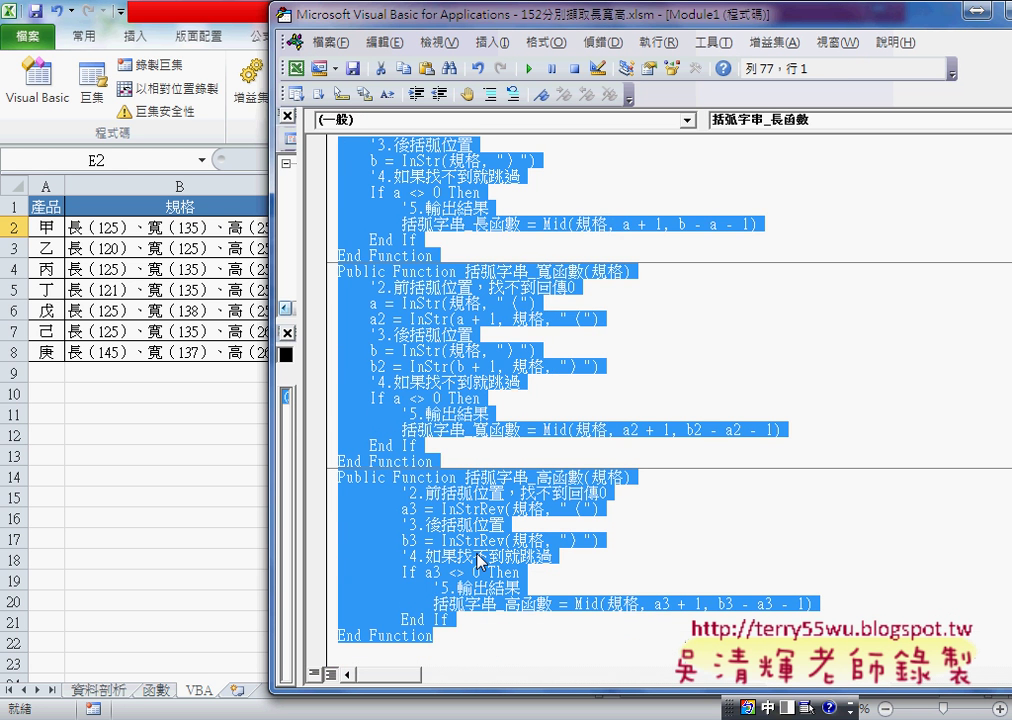
pyautogui.rightClick(480, 222)
pyautogui.click(540, 254)
# Paste the copied functions at the end of the document, below End Sub
pyautogui.hotkey('ctrl', 'End')
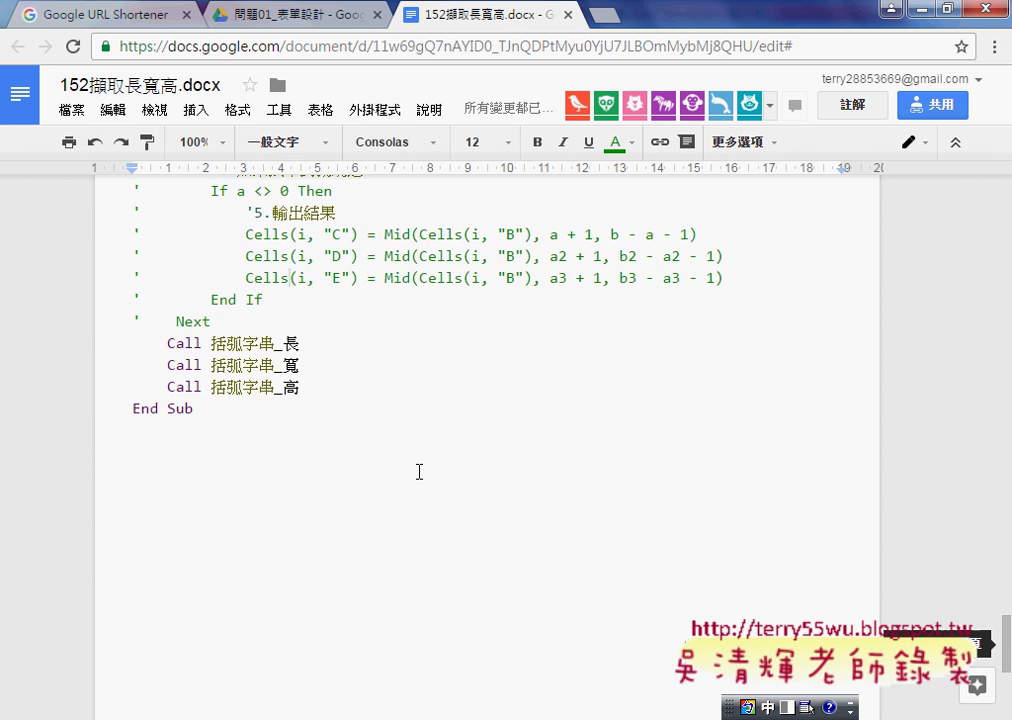
pyautogui.hotkey('ctrl', 'Return')
pyautogui.press('BackSpace')
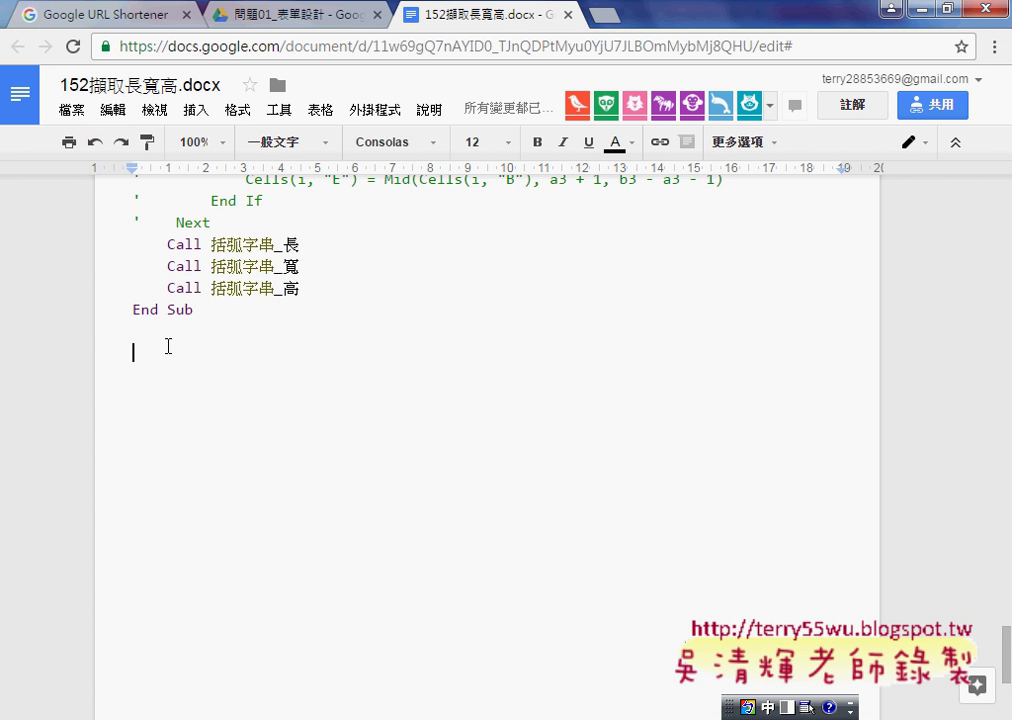
pyautogui.hotkey('ctrl', 'v')
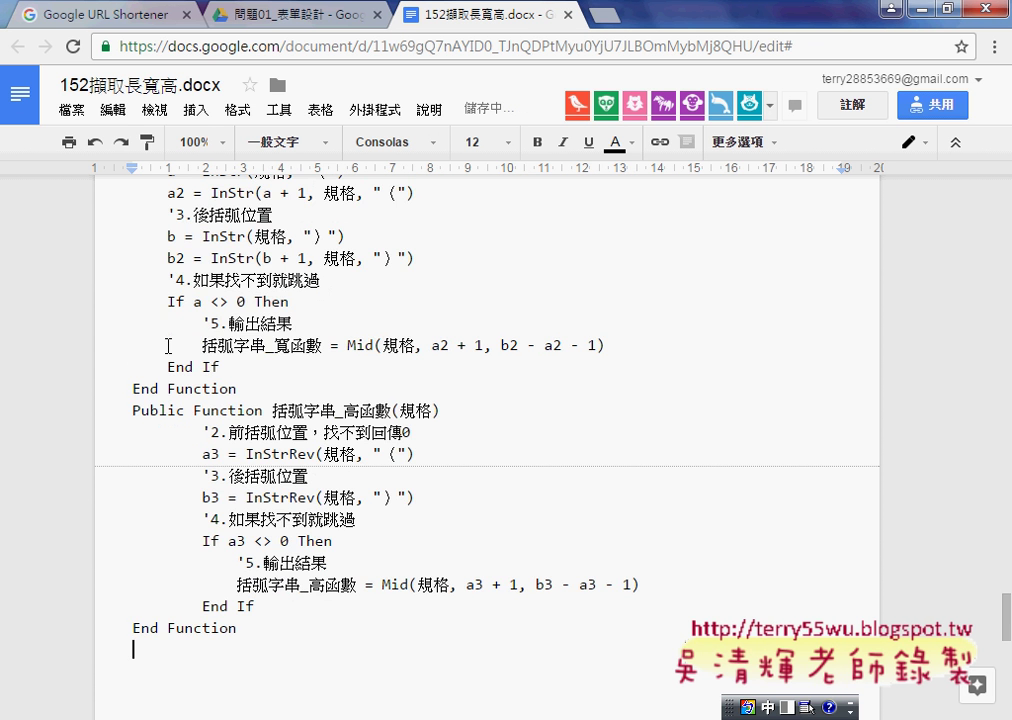
# Select the pasted functions down to the document end for code formatting
pyautogui.scroll(2, 168, 345)
pyautogui.scroll(1, 167, 343)
pyautogui.scroll(2, 149, 355)
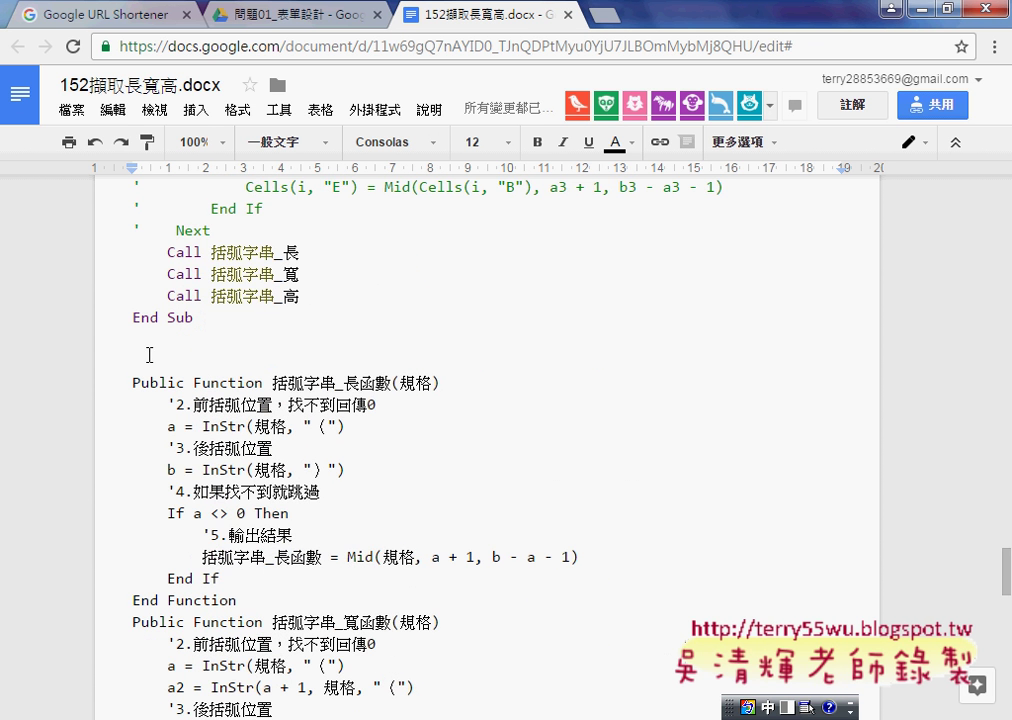
pyautogui.keyDown('shift'); pyautogui.click(133, 361); pyautogui.keyUp('shift')
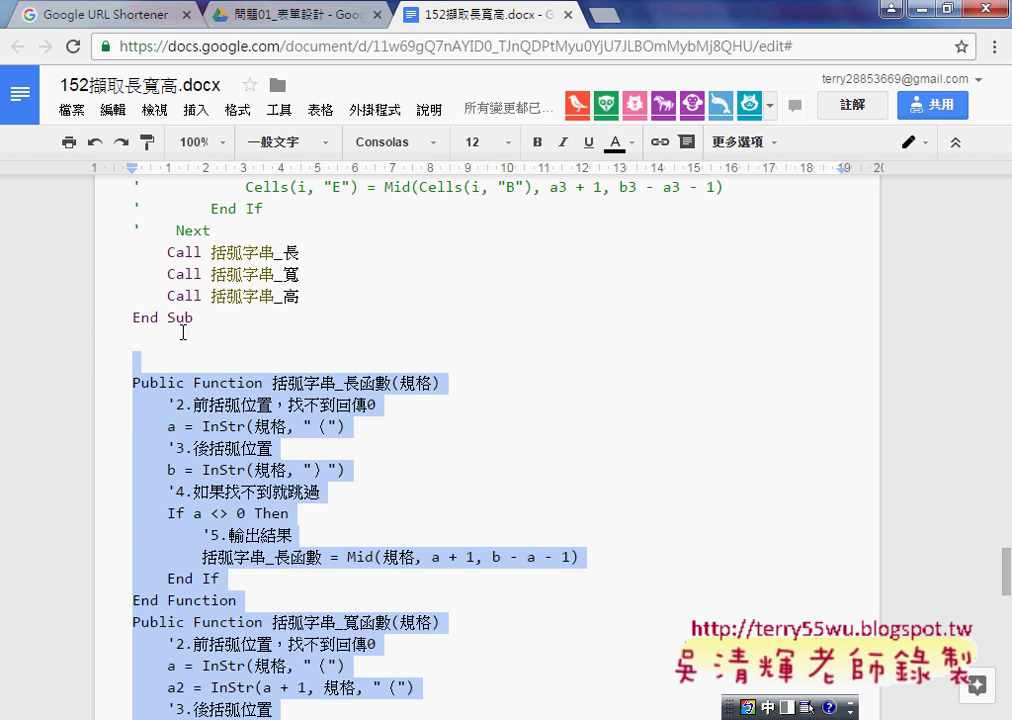
pyautogui.click(375, 110)
# Syntax-colour the selection with Code Pretty and delete the blank line after End Sub
pyautogui.moveTo(396, 148)
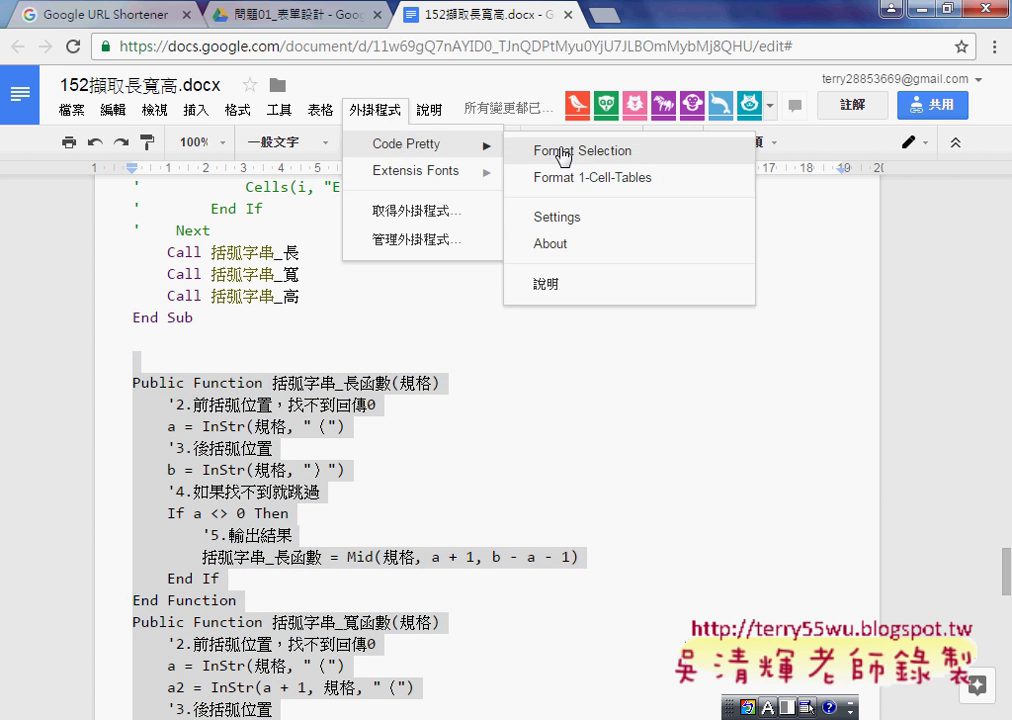
pyautogui.click(635, 149)
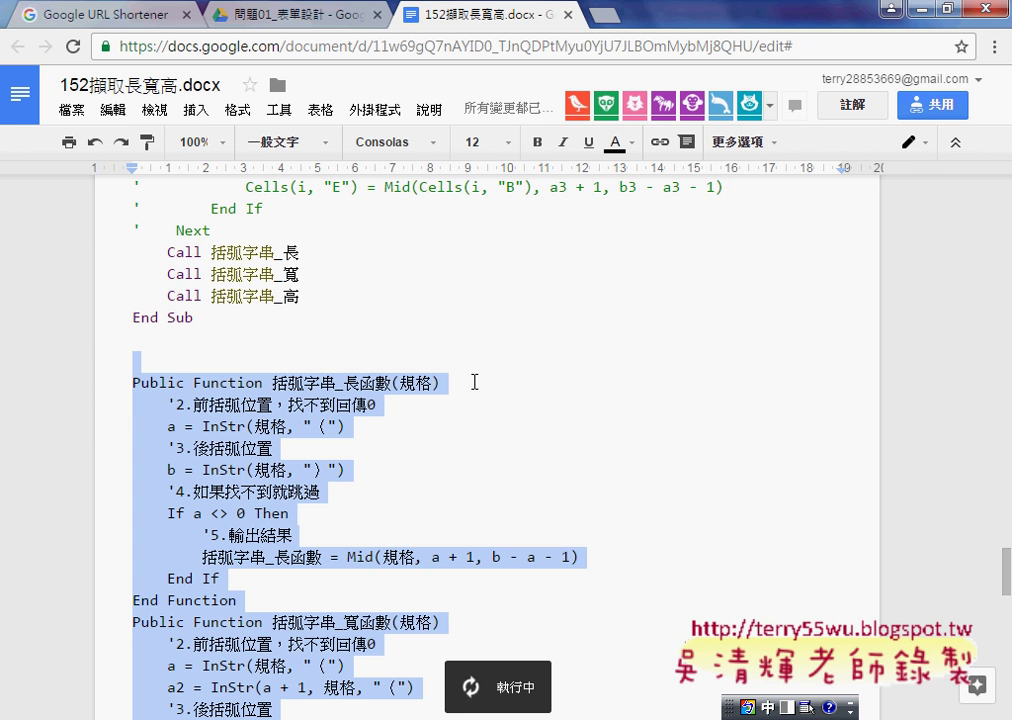
pyautogui.click(380, 373)
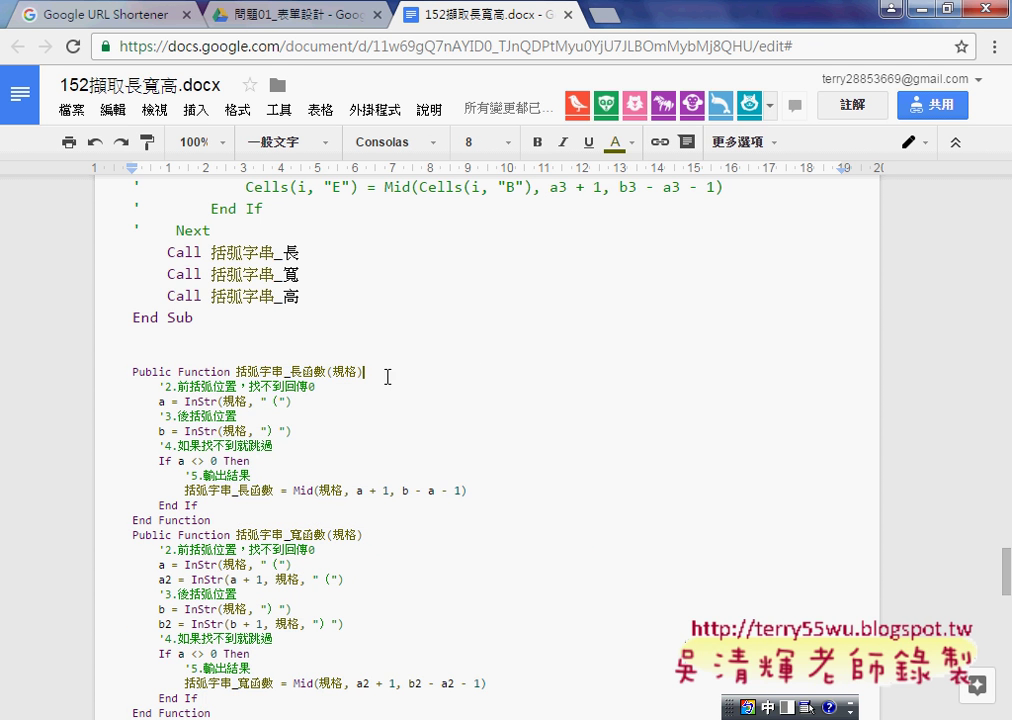
pyautogui.moveTo(131, 372); pyautogui.dragTo(396, 368)
pyautogui.click(233, 320)
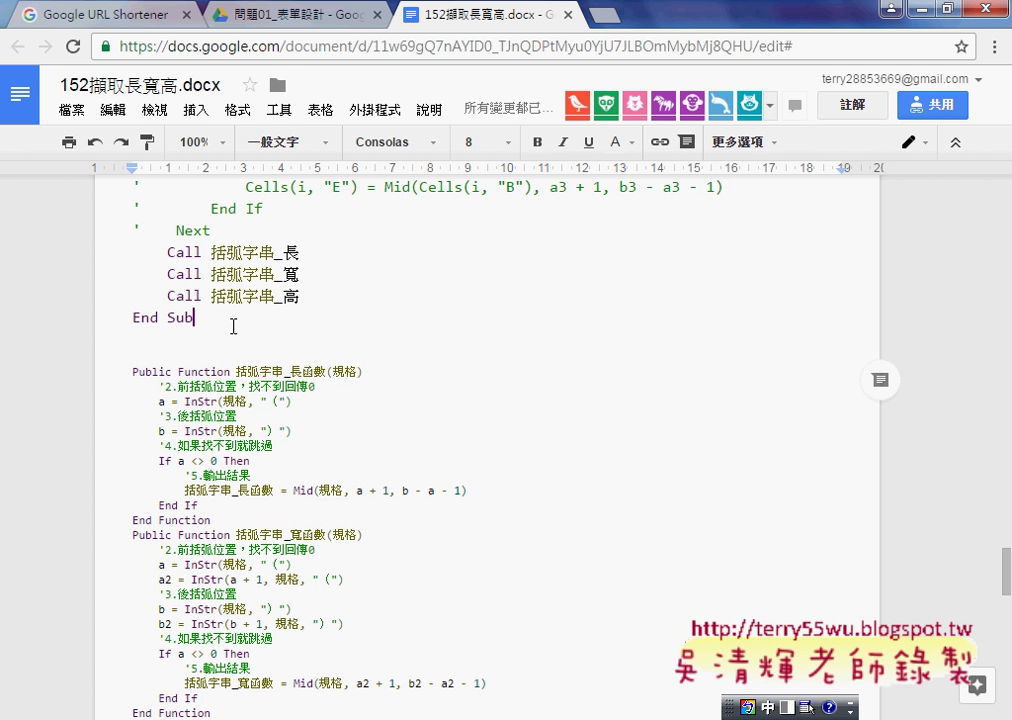
pyautogui.press('Delete')
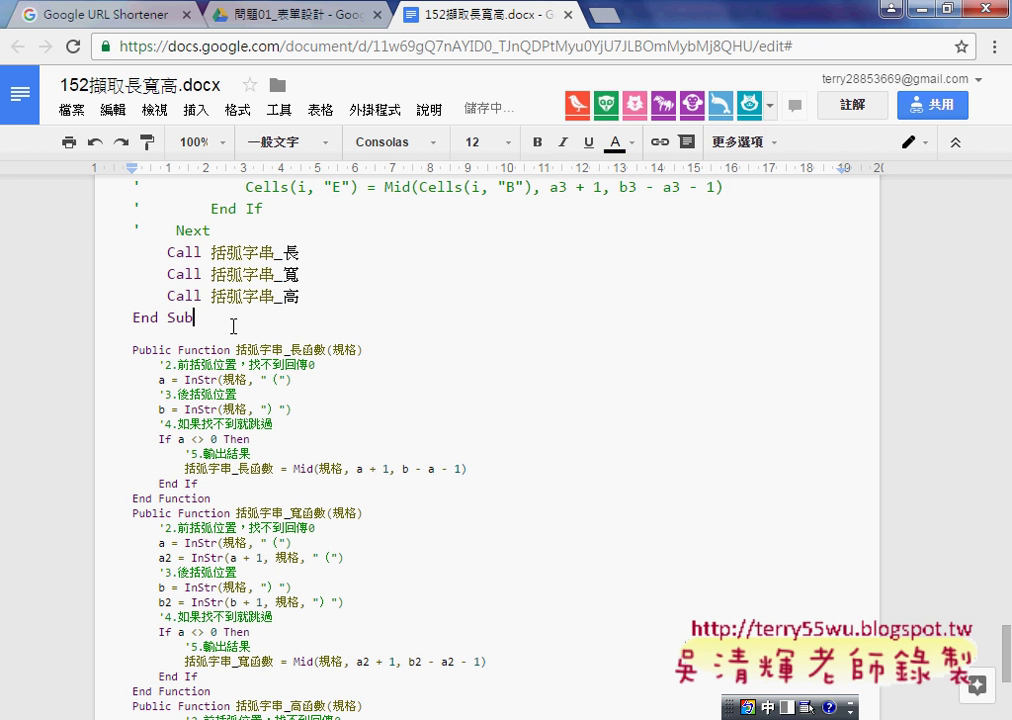
# Style the 括弧字串_長函數, 寬函數 and 高函數 declaration lines as 標題 2 headings
pyautogui.moveTo(131, 350); pyautogui.dragTo(375, 351)
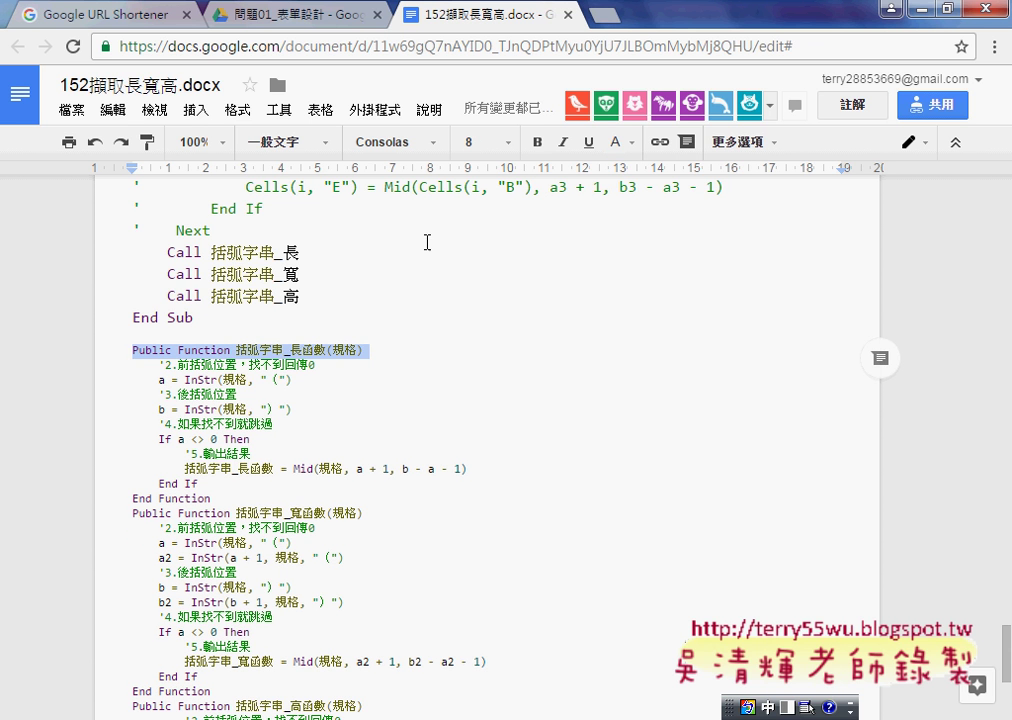
pyautogui.click(285, 142)
pyautogui.click(324, 427)
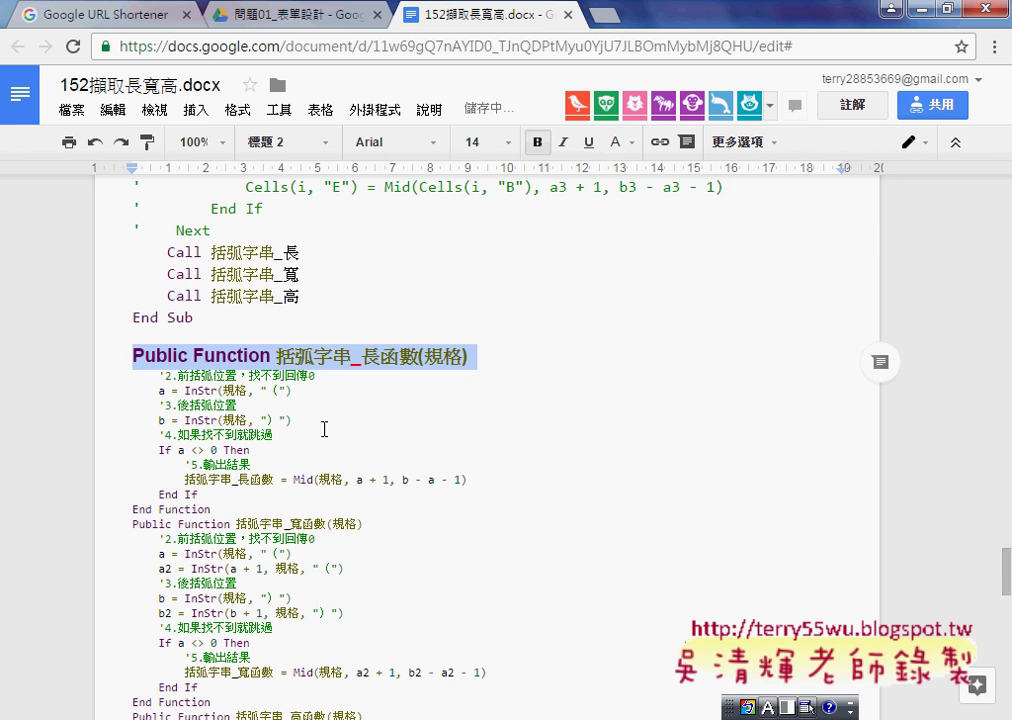
pyautogui.moveTo(132, 524); pyautogui.dragTo(370, 524)
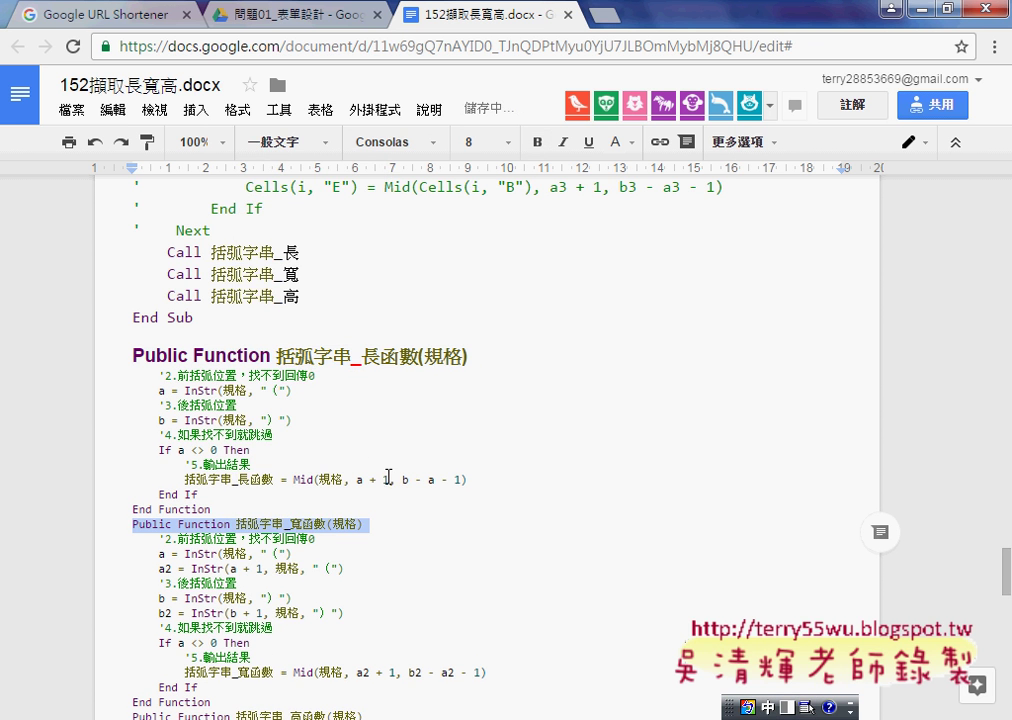
pyautogui.click(285, 142)
pyautogui.click(322, 427)
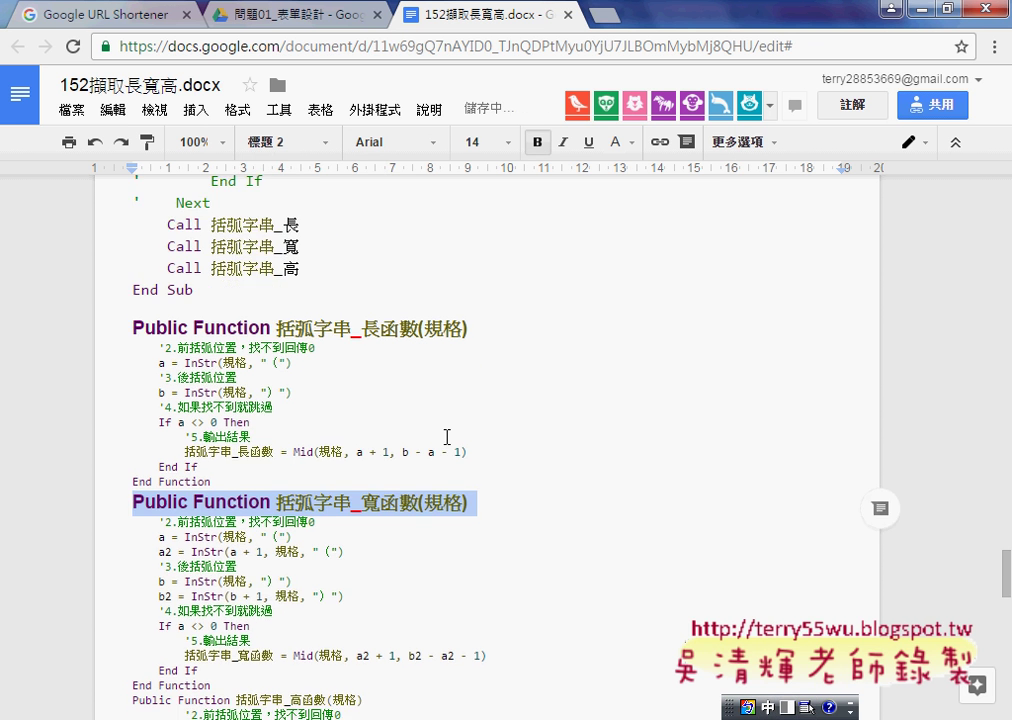
pyautogui.scroll(-3, 447, 437)
pyautogui.moveTo(132, 431); pyautogui.dragTo(369, 431)
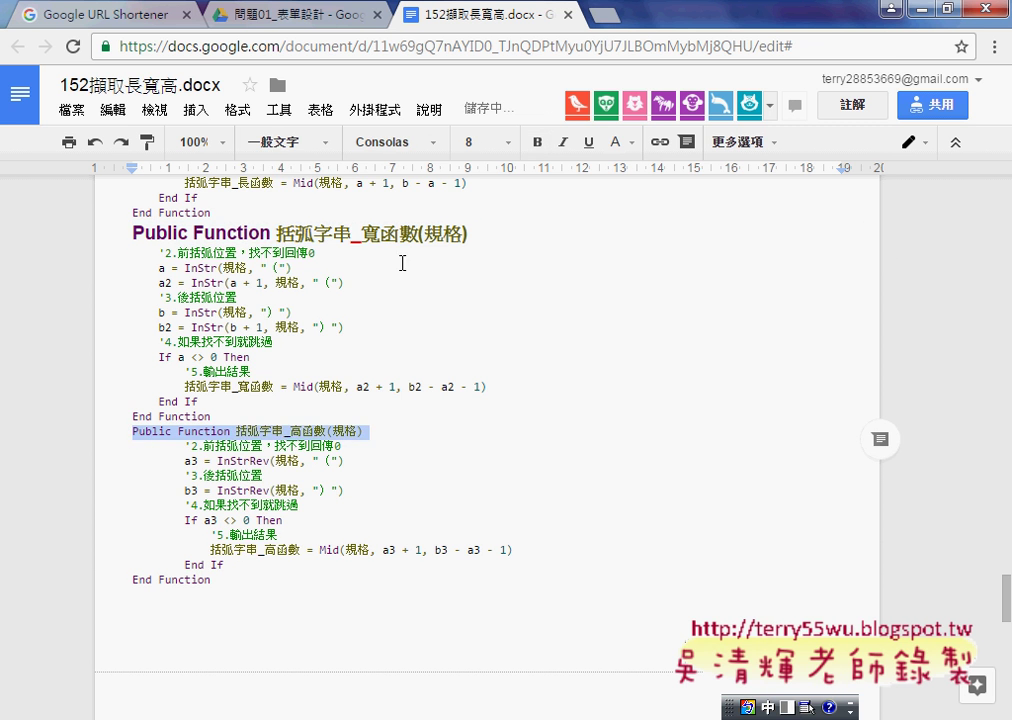
pyautogui.click(285, 142)
pyautogui.click(318, 427)
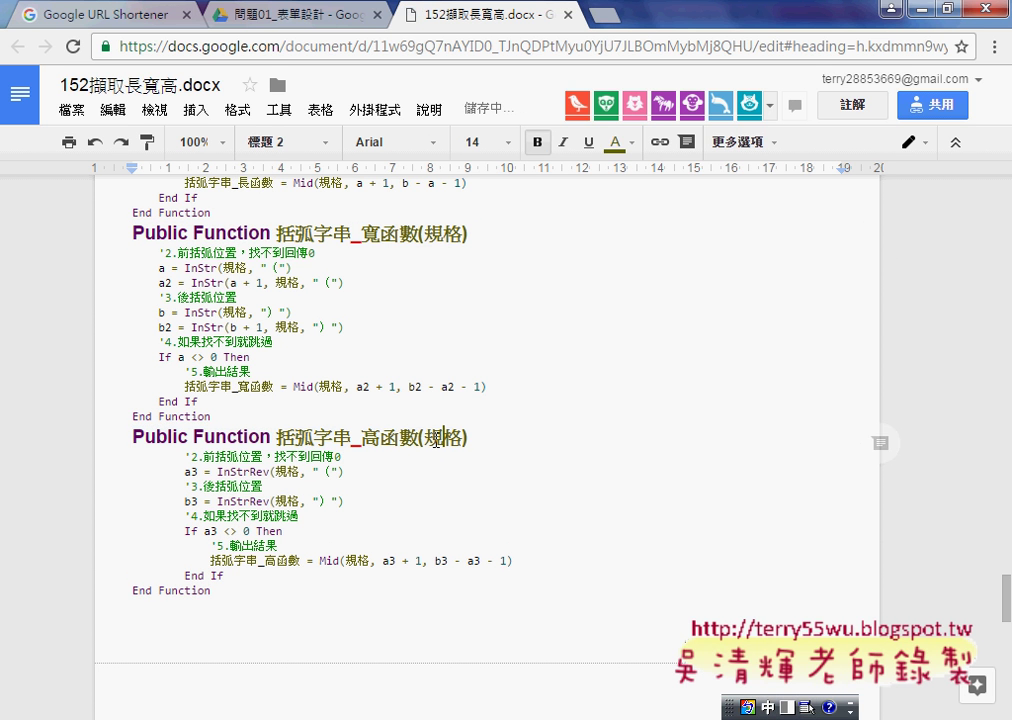